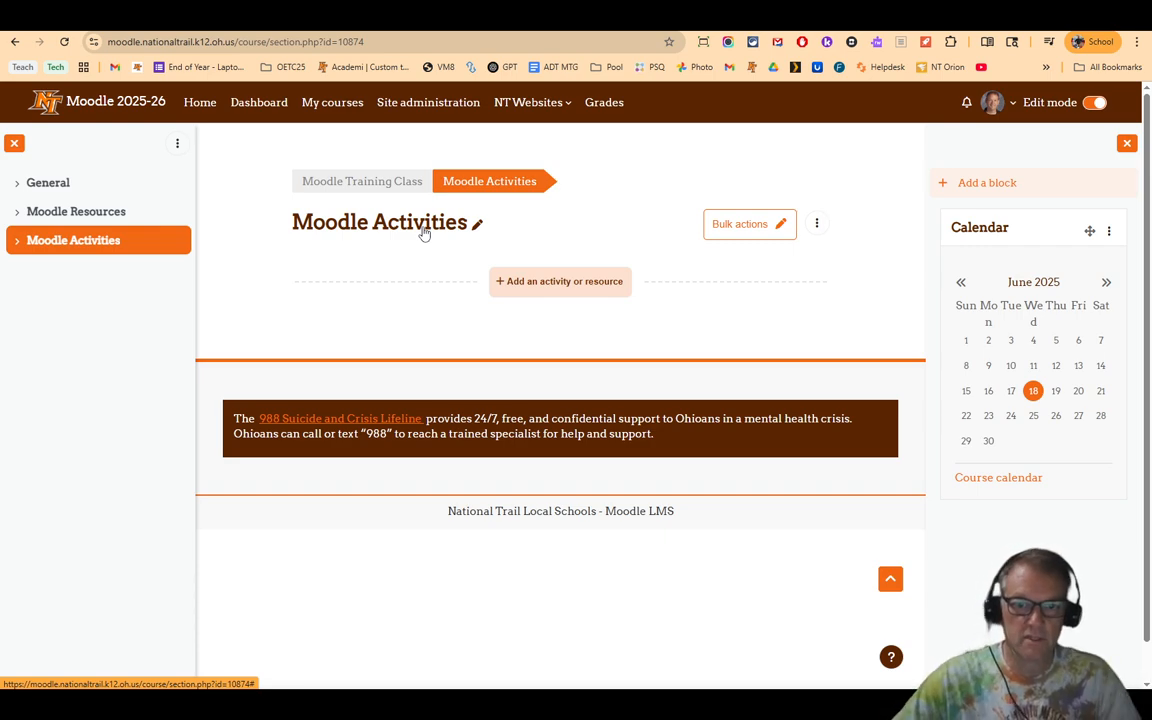
Add a new Assignment activity to the Moodle Activities section
left_click(518, 287)
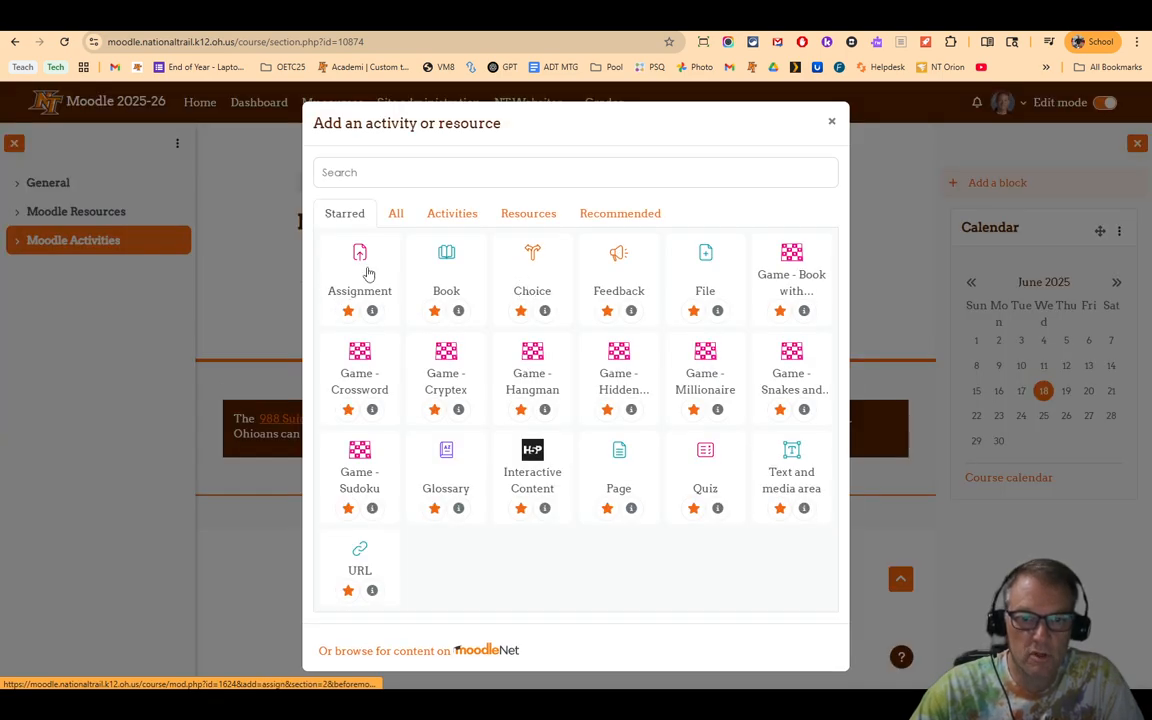
left_click(450, 214)
scroll(612, 375, "down", 2)
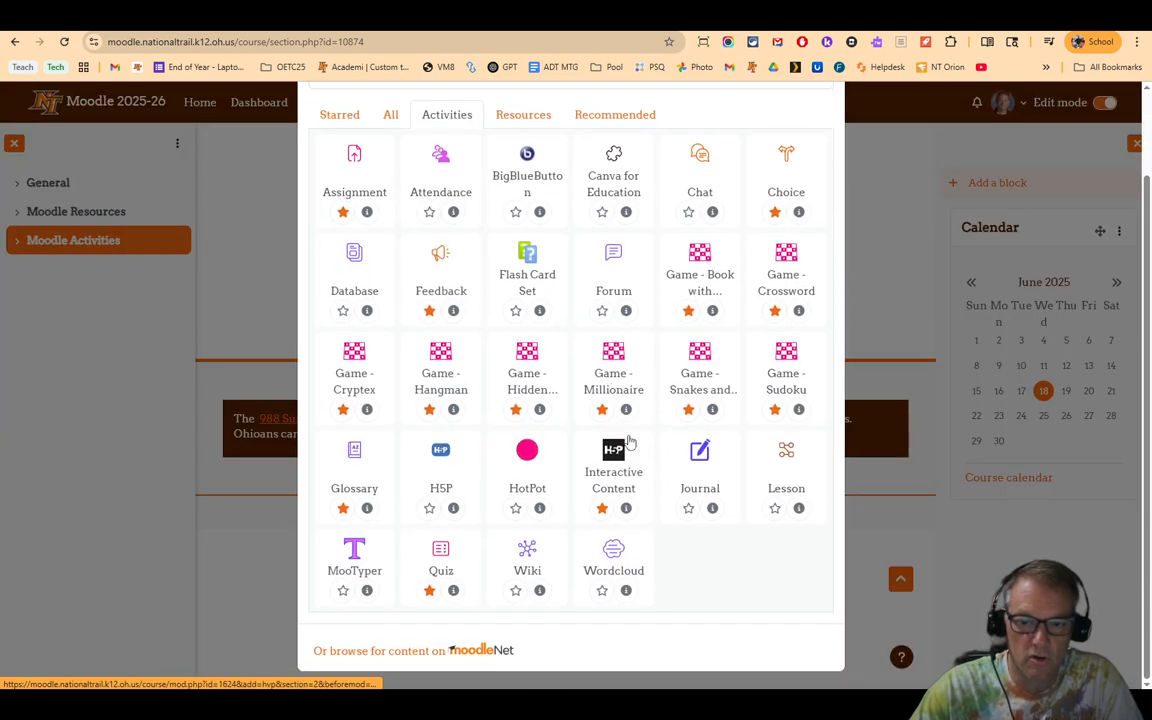
scroll(630, 441, "up", 2)
left_click(352, 278)
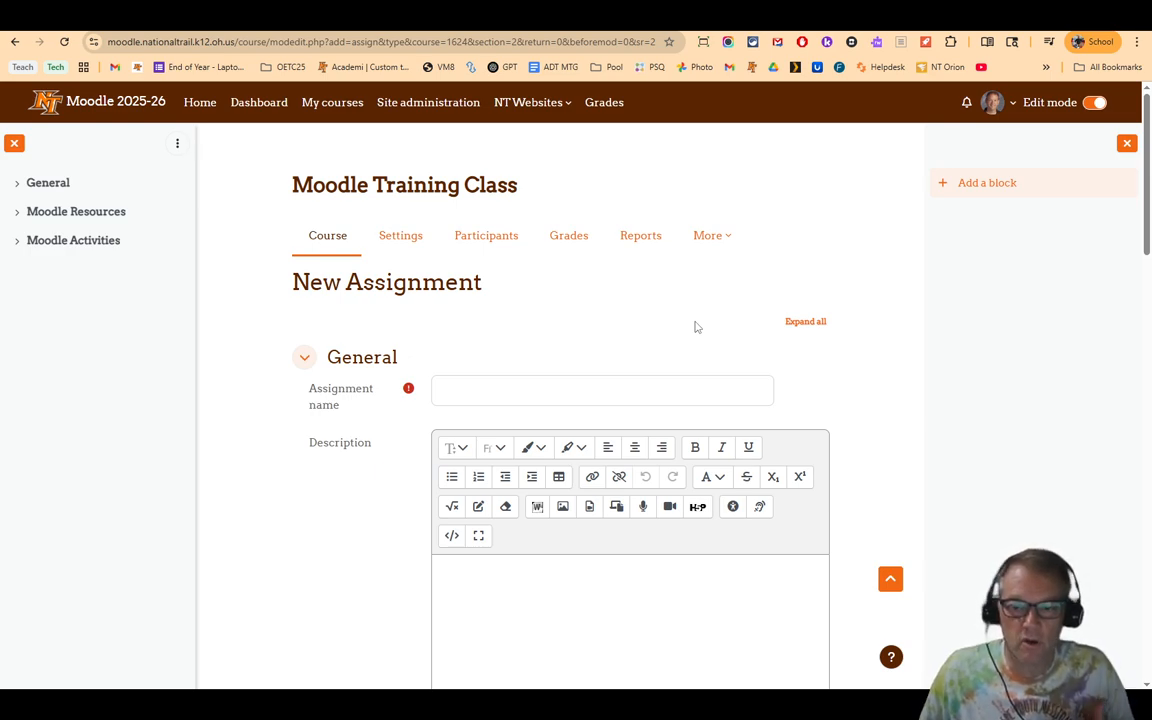
Name the assignment "Remove the background of the Minions"
left_click(484, 396)
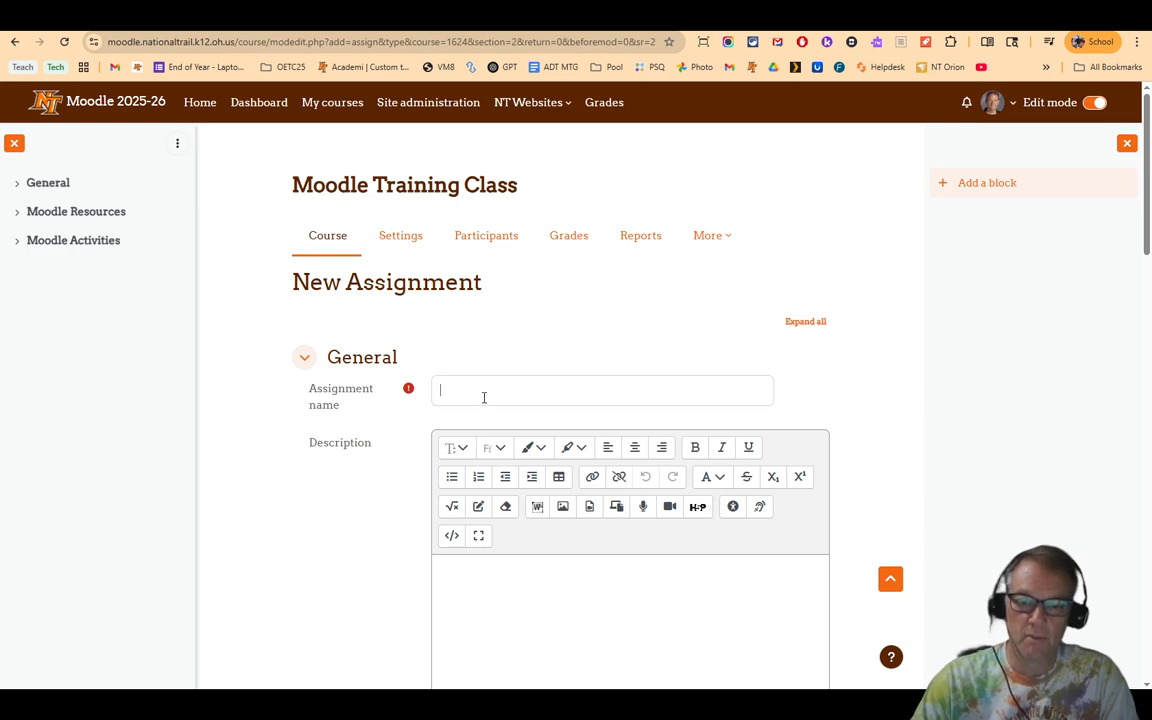
type("Re")
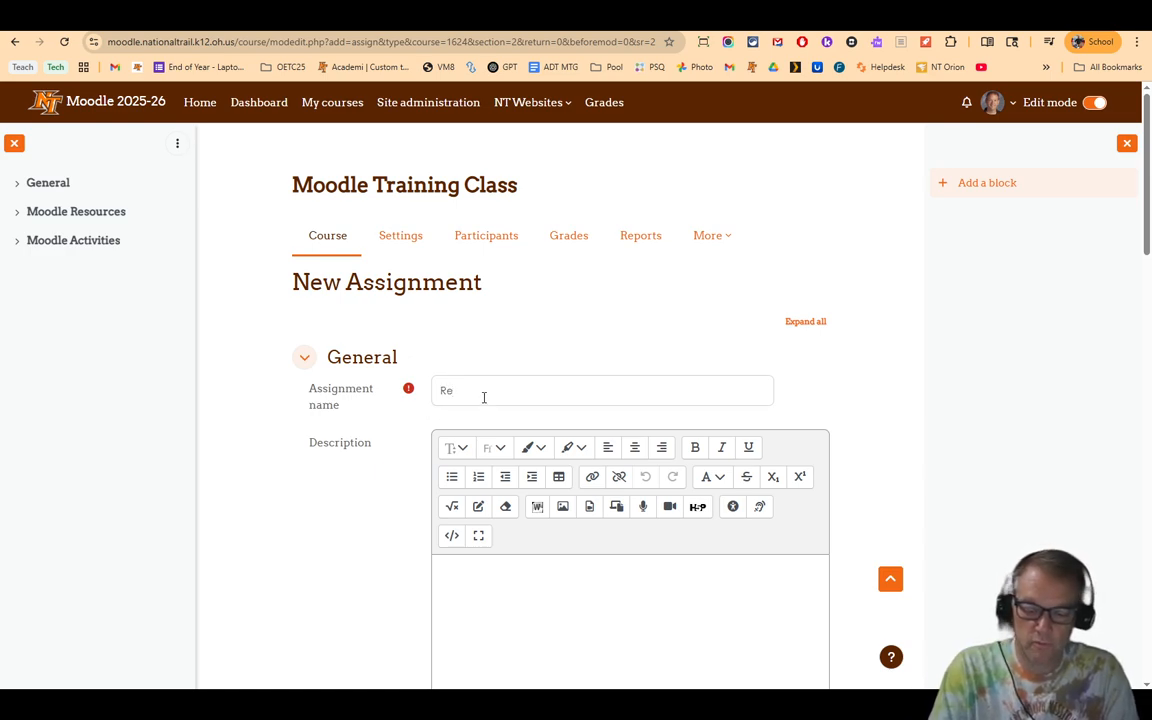
type("move yrou")
key("BackSpace")
key("BackSpace")
key("BackSpace")
type("th")
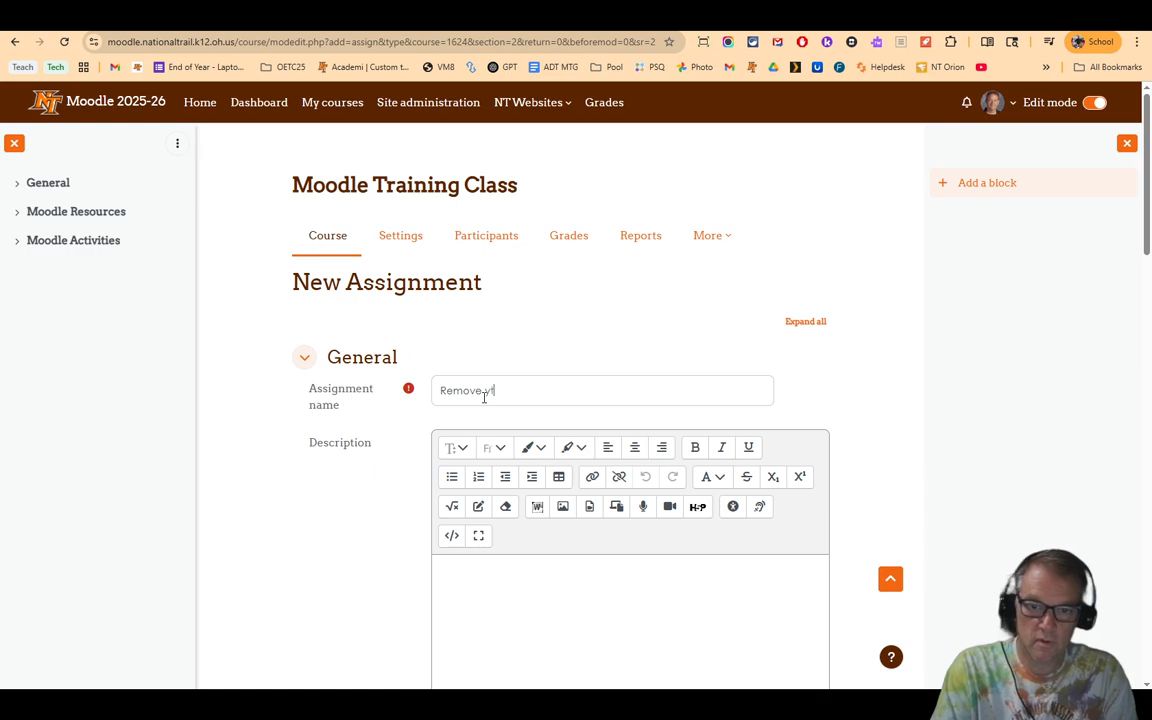
type("the back")
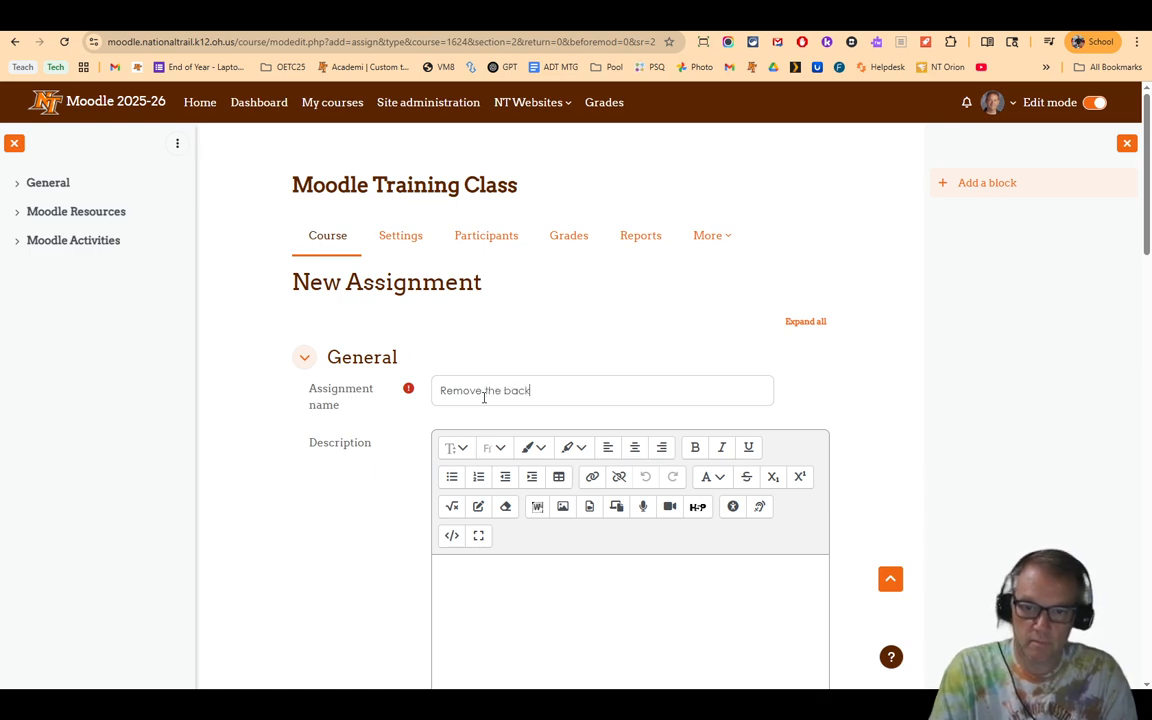
type("ground ")
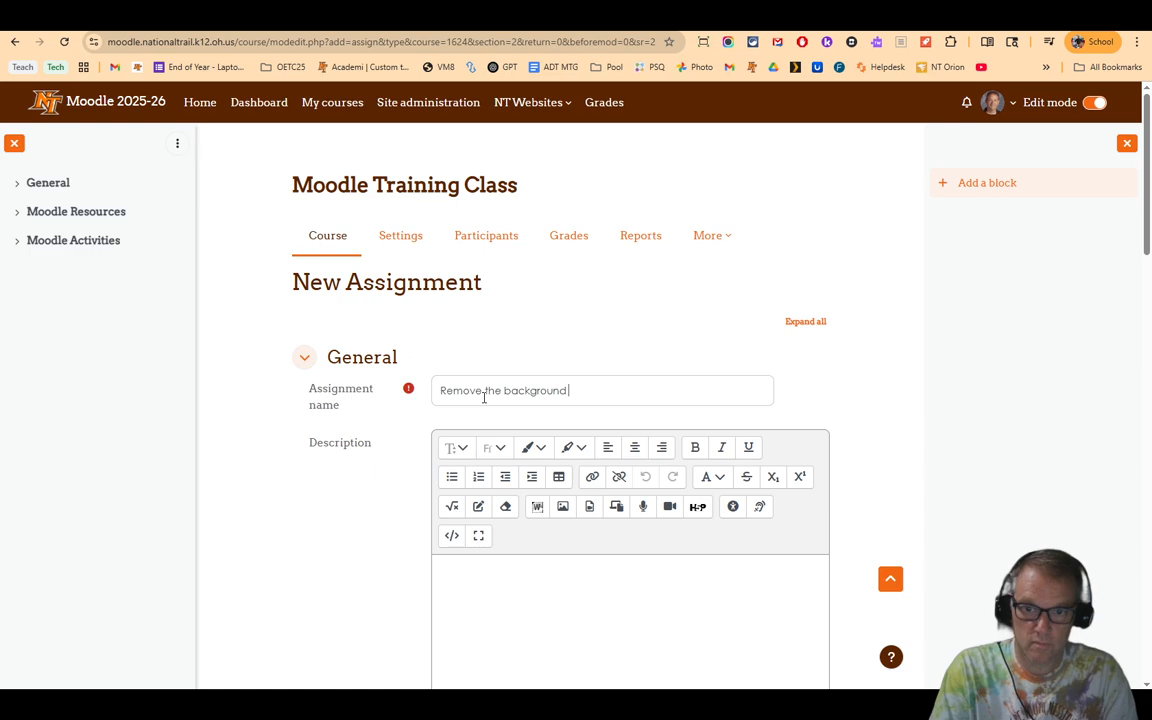
type("of the im")
key("BackSpace")
key("BackSpace")
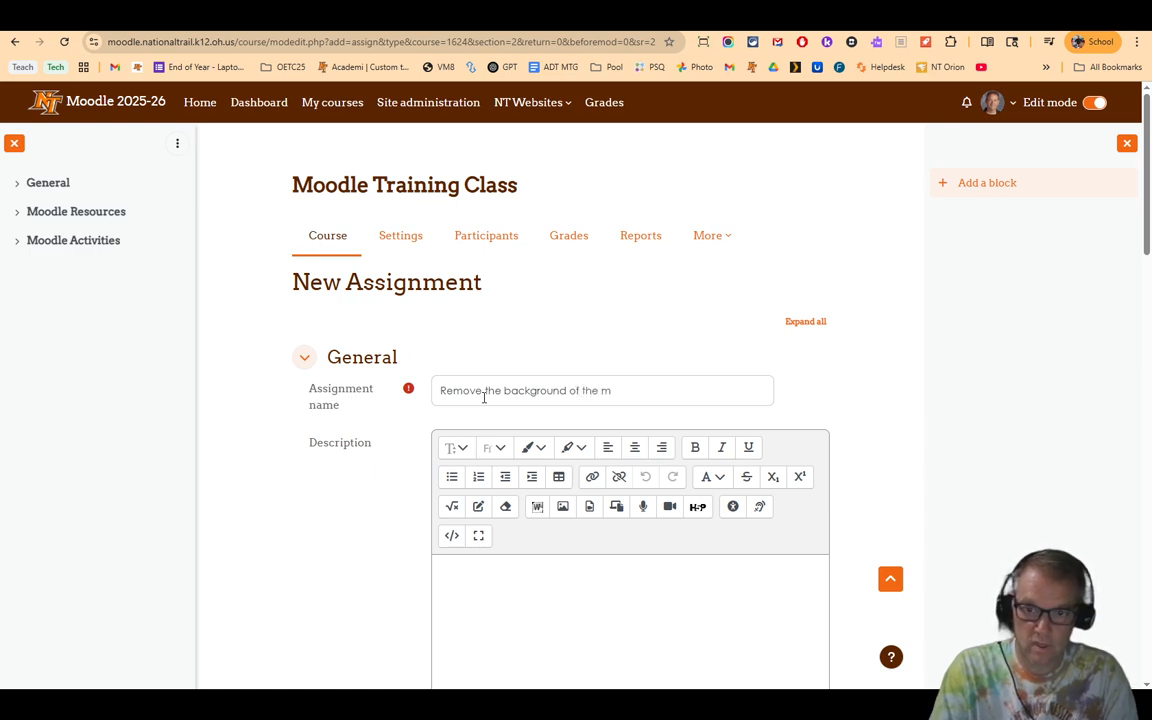
type("Minions")
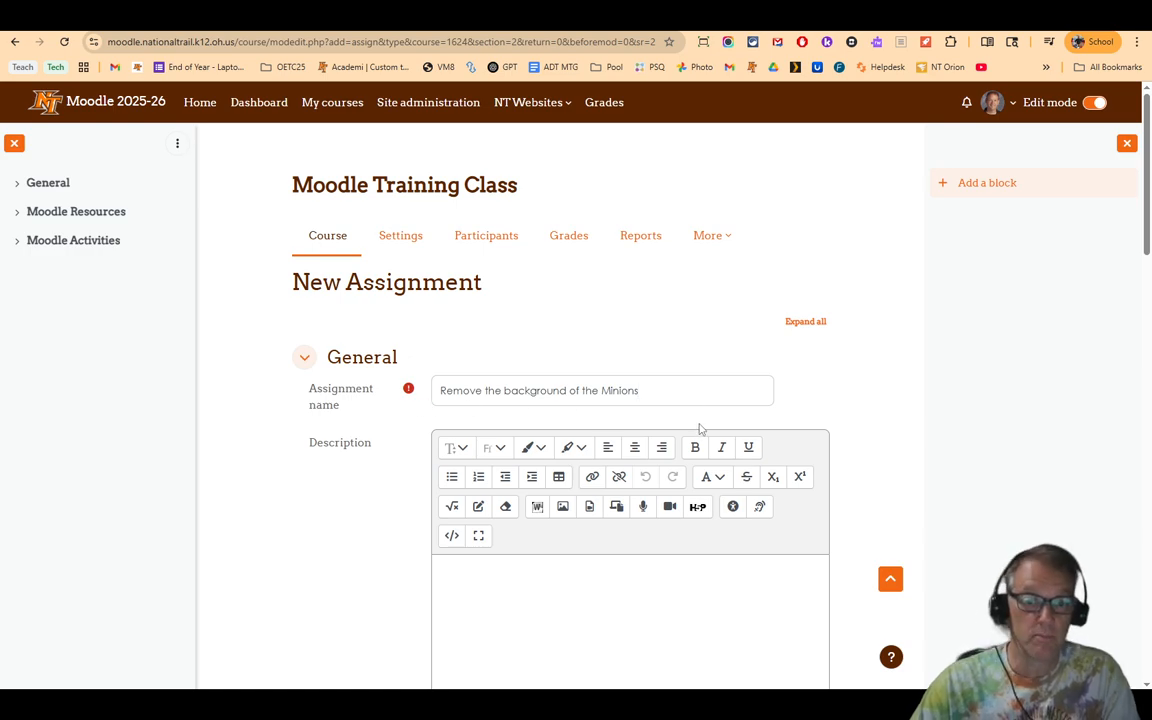
Write the description: download the Minion picture, remove its background, save it transparent, upload it as a PNG, with the YouTube video as help
scroll(600, 480, "down", 3)
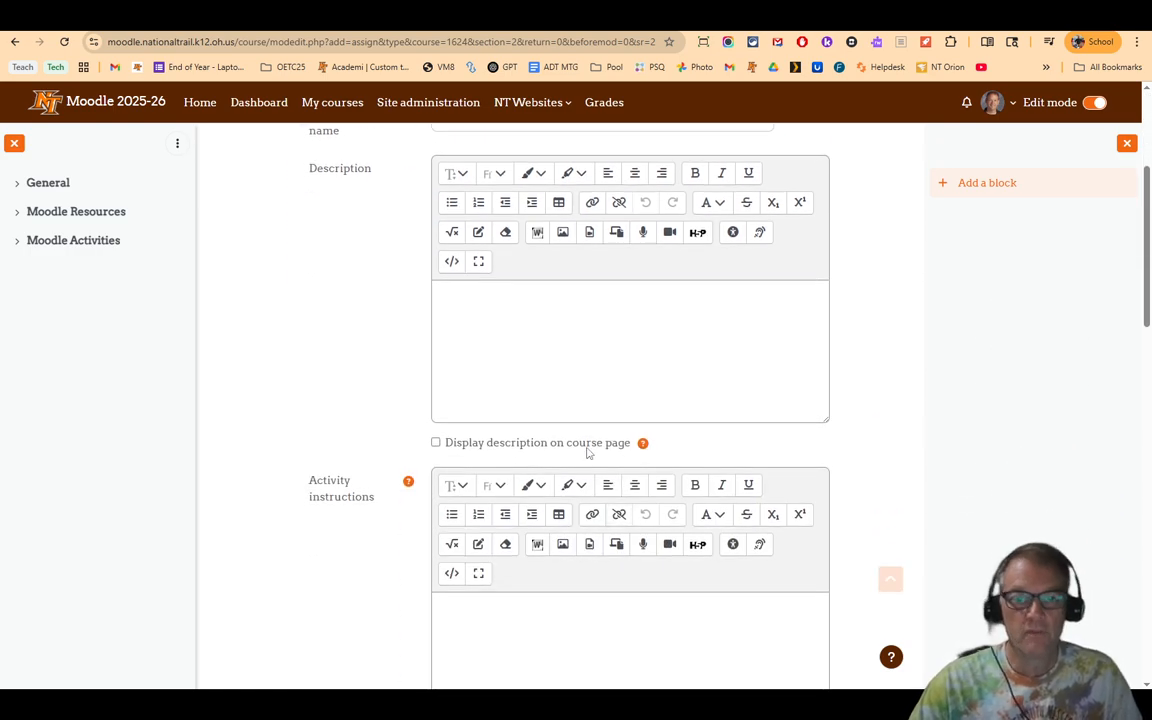
scroll(587, 440, "up", 2)
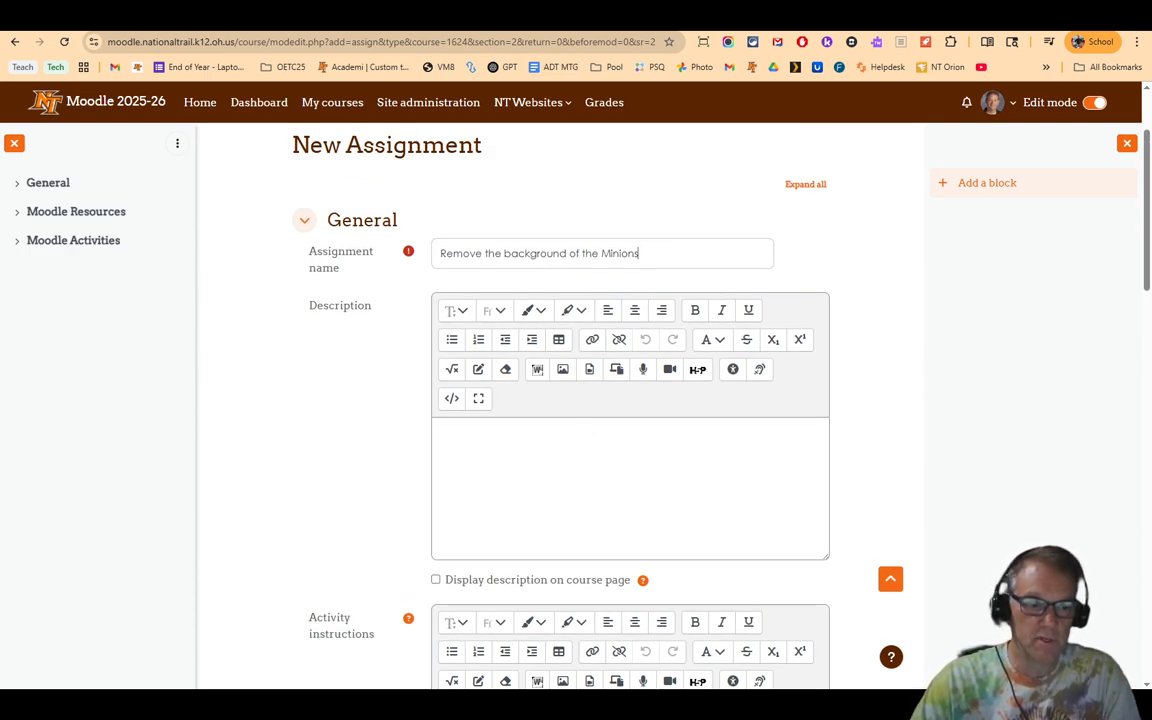
type("Please download the Minion picture, remove the background, and save it with a transparent background.  Upload your new picture as a PNG file in the area below.  If you did the reading previously you may be ready to go.  This YouTube video also covers it again if you need help!")
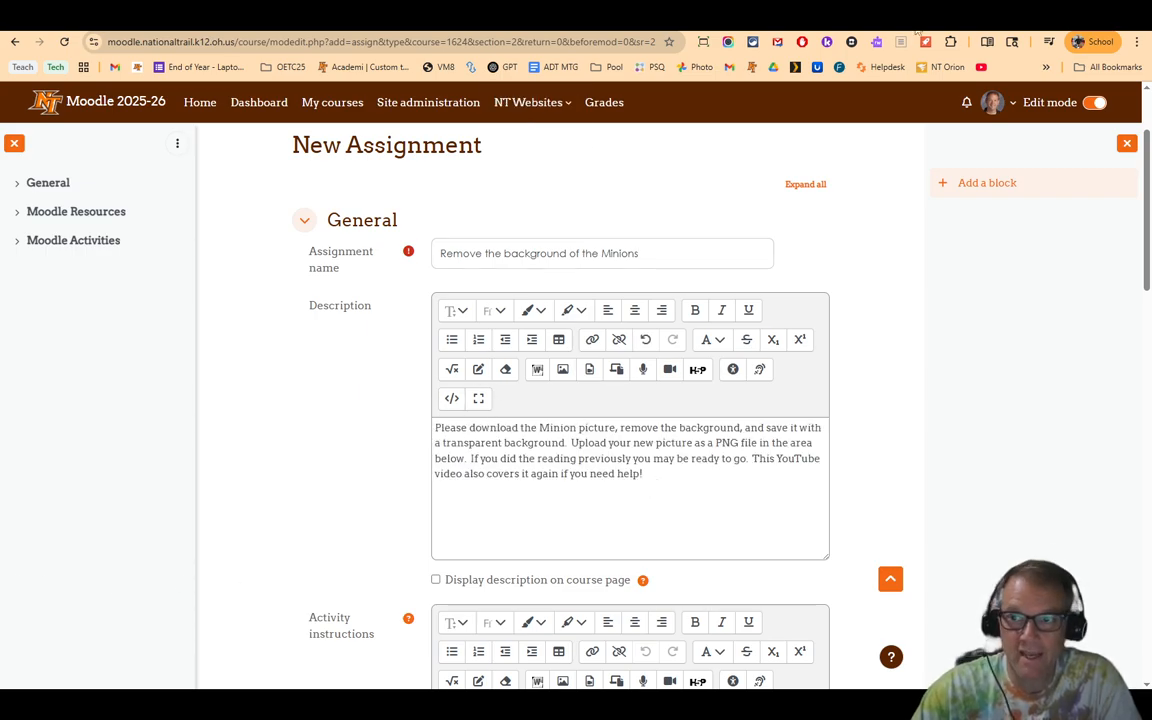
Copy the address of the YouTube video on removing backgrounds in Photoshop and paste it on a new line below the description text
key("ctrl+Tab")
left_click(406, 46)
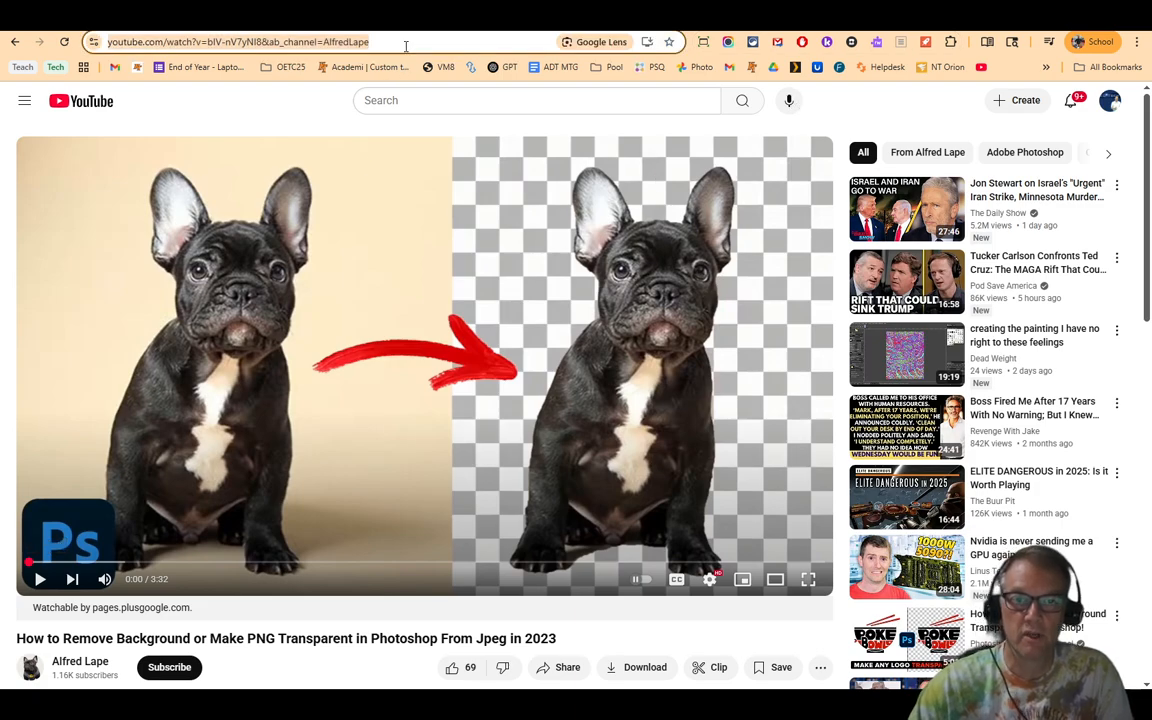
key("ctrl+shift+Tab")
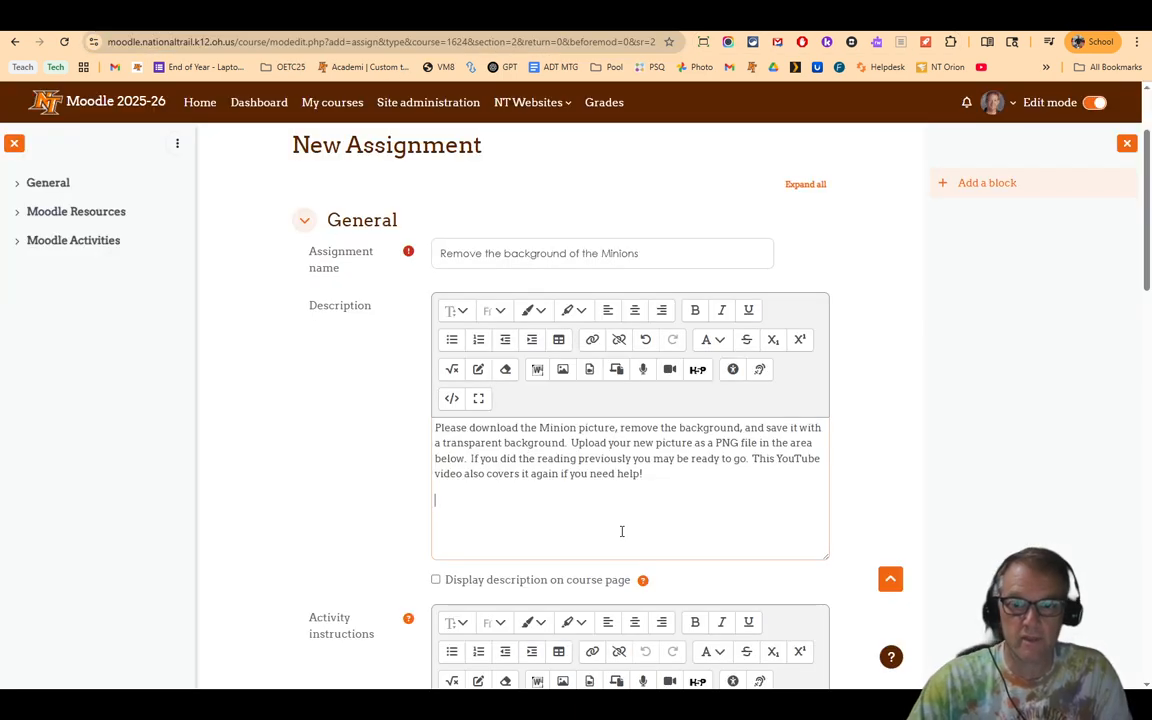
type("https://www.youtube.com/watch?v=bIV-nV7yNI8&ab_channel=AlfredLape")
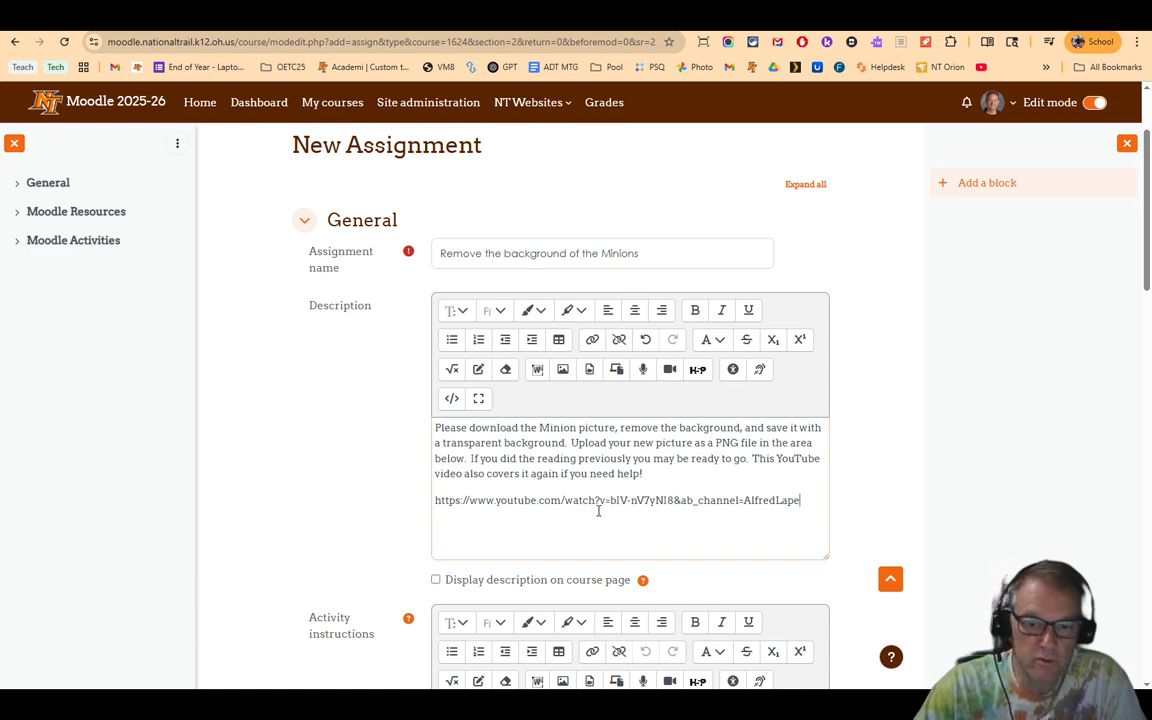
Attach the Minions image from the Images folder to the assignment's additional files
scroll(598, 511, "down", 1)
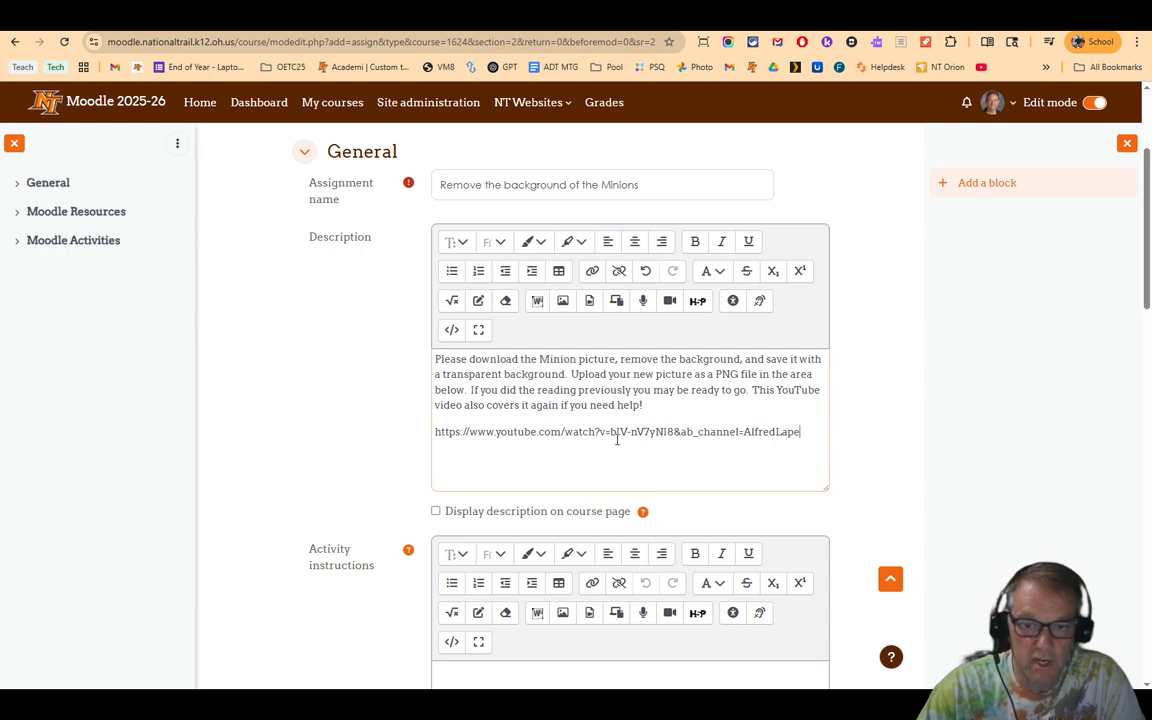
scroll(644, 456, "down", 5)
scroll(644, 456, "down", 3)
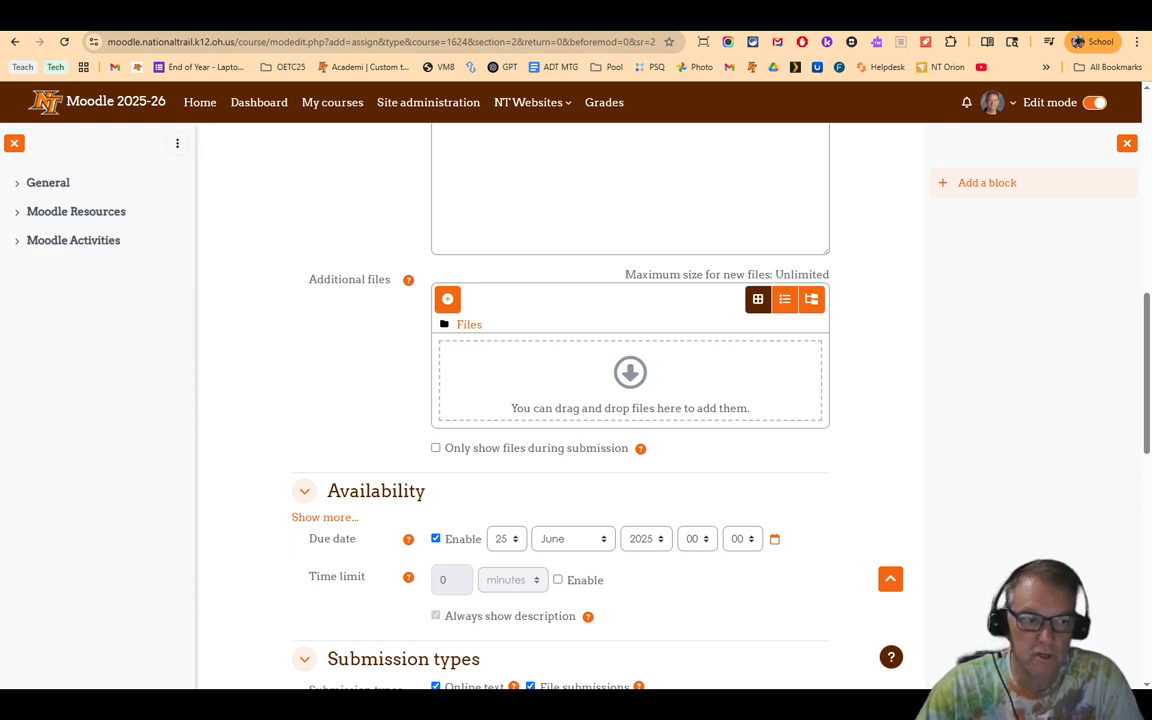
left_click(250, 705)
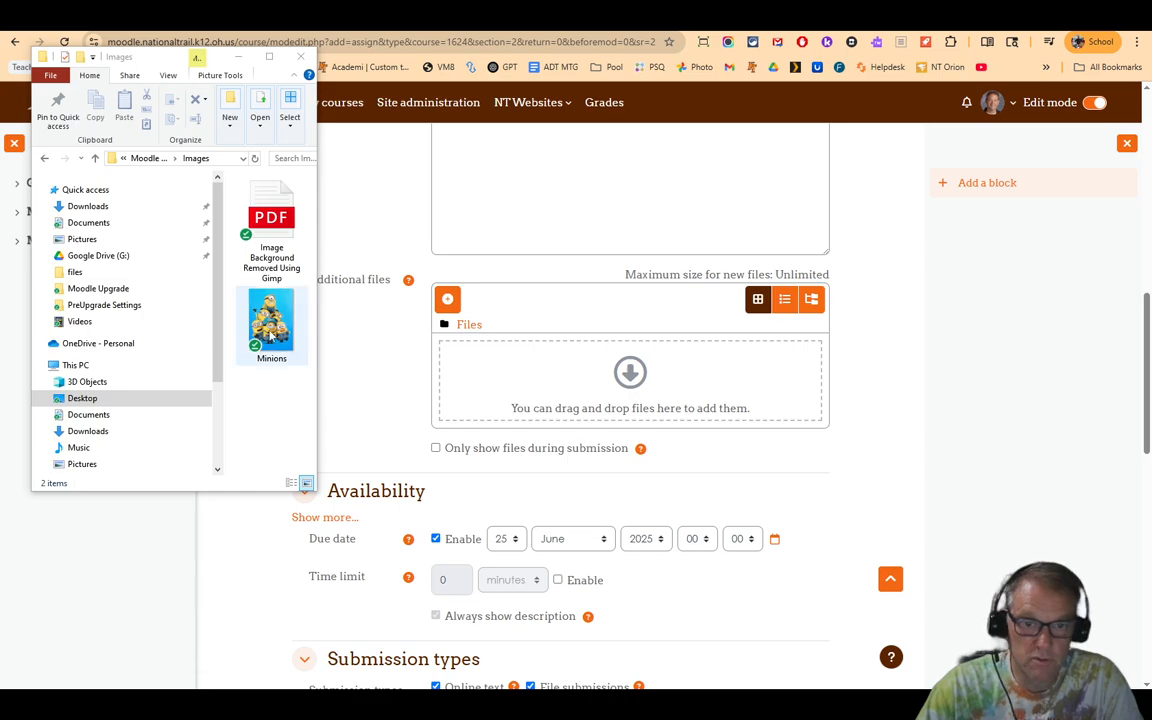
left_click_drag(270, 330, 532, 394)
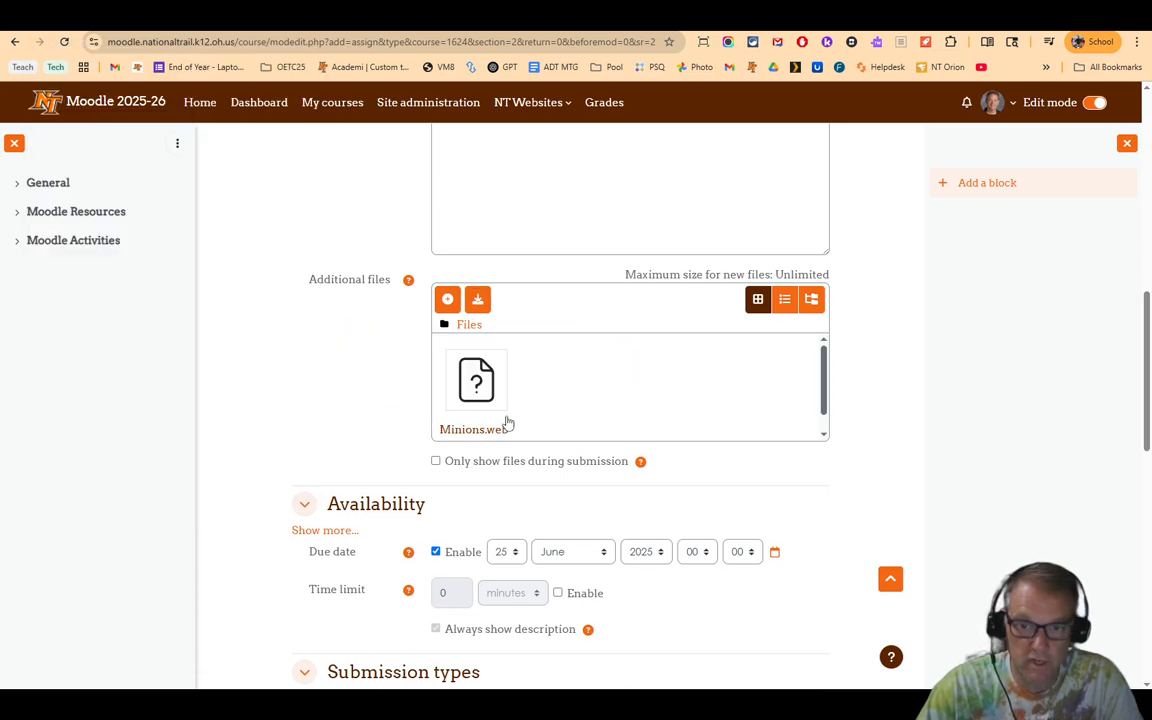
Set the assignment's due date to 20 June 2025 at 07:30
scroll(559, 427, "down", 2)
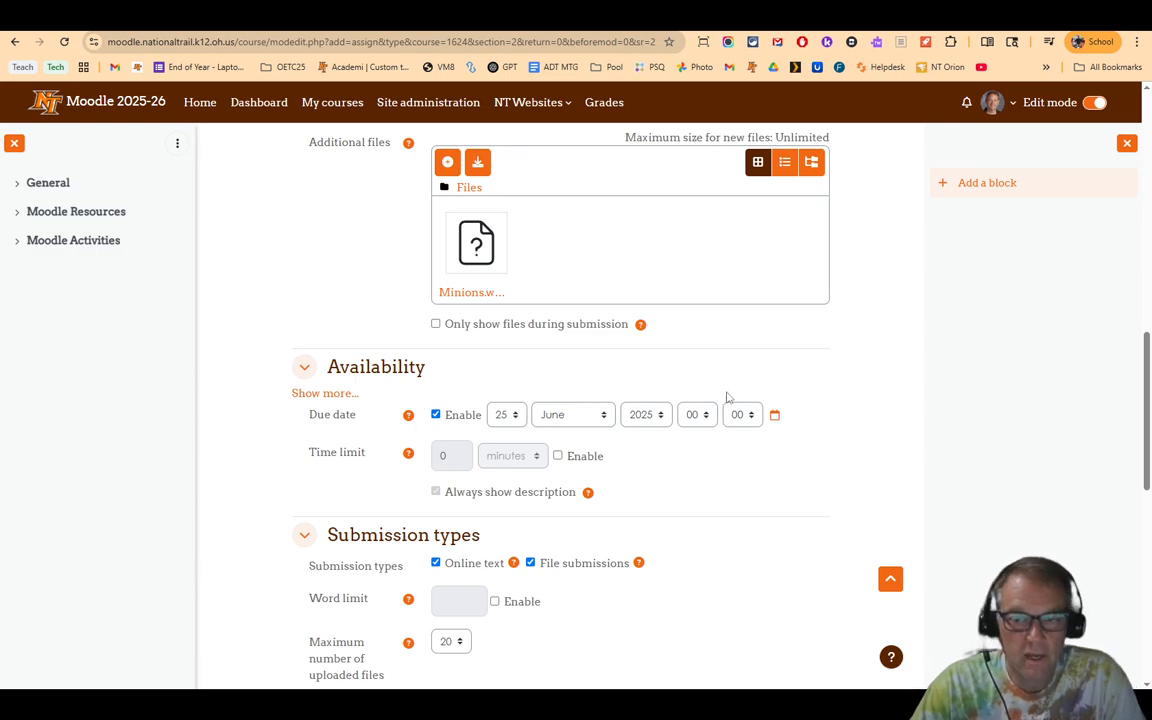
scroll(750, 446, "up", 1)
scroll(750, 446, "down", 3)
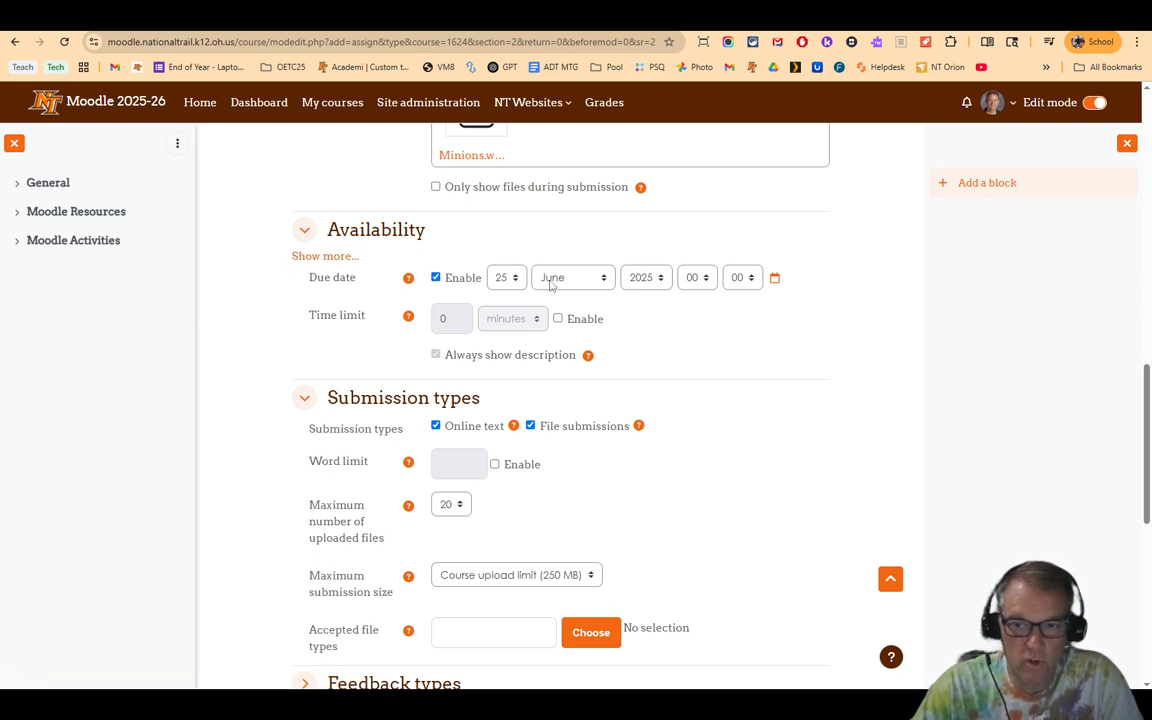
left_click(775, 280)
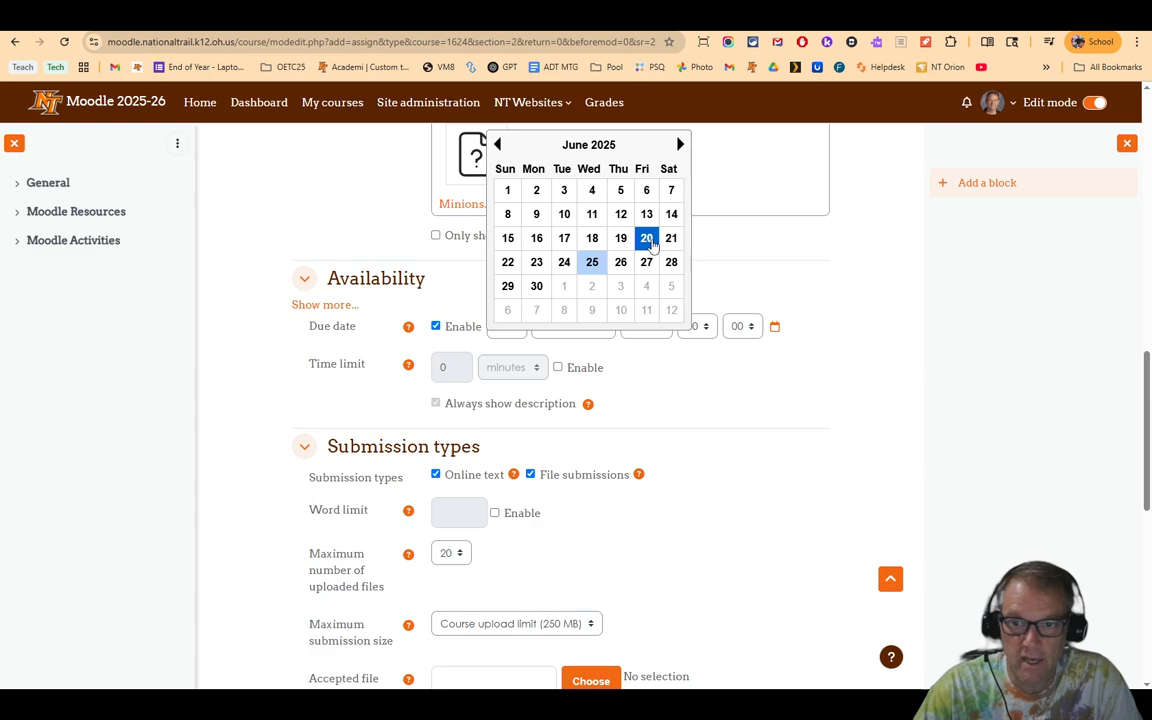
left_click(649, 241)
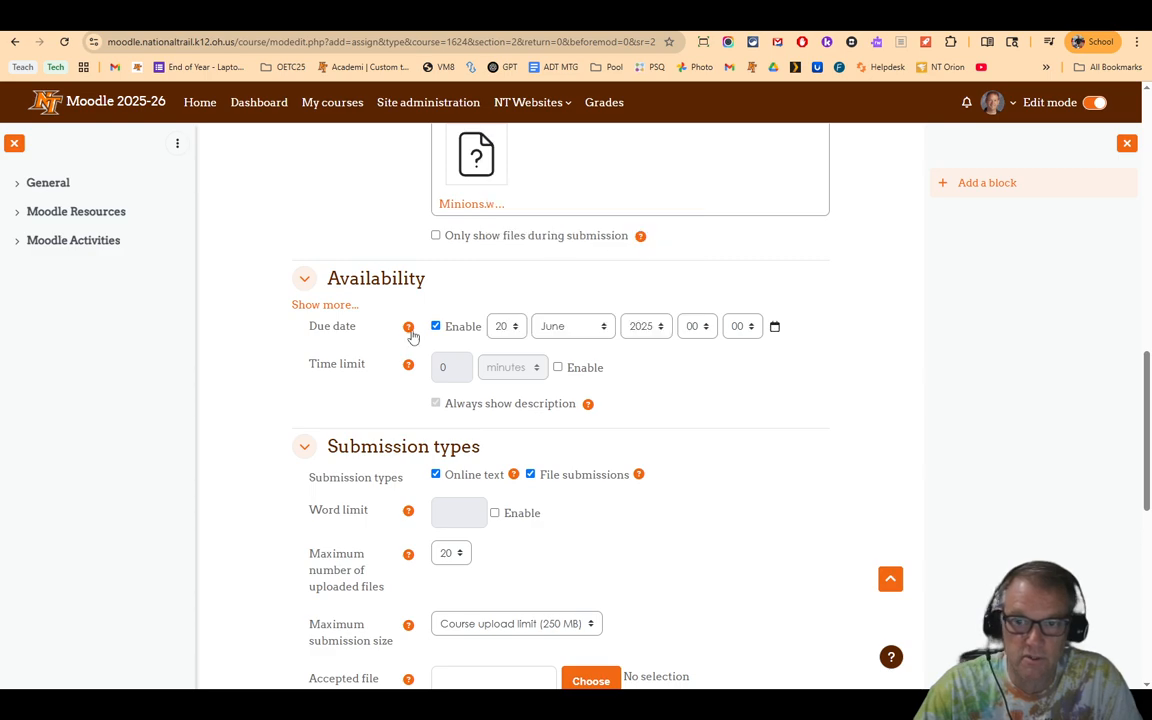
left_click(698, 328)
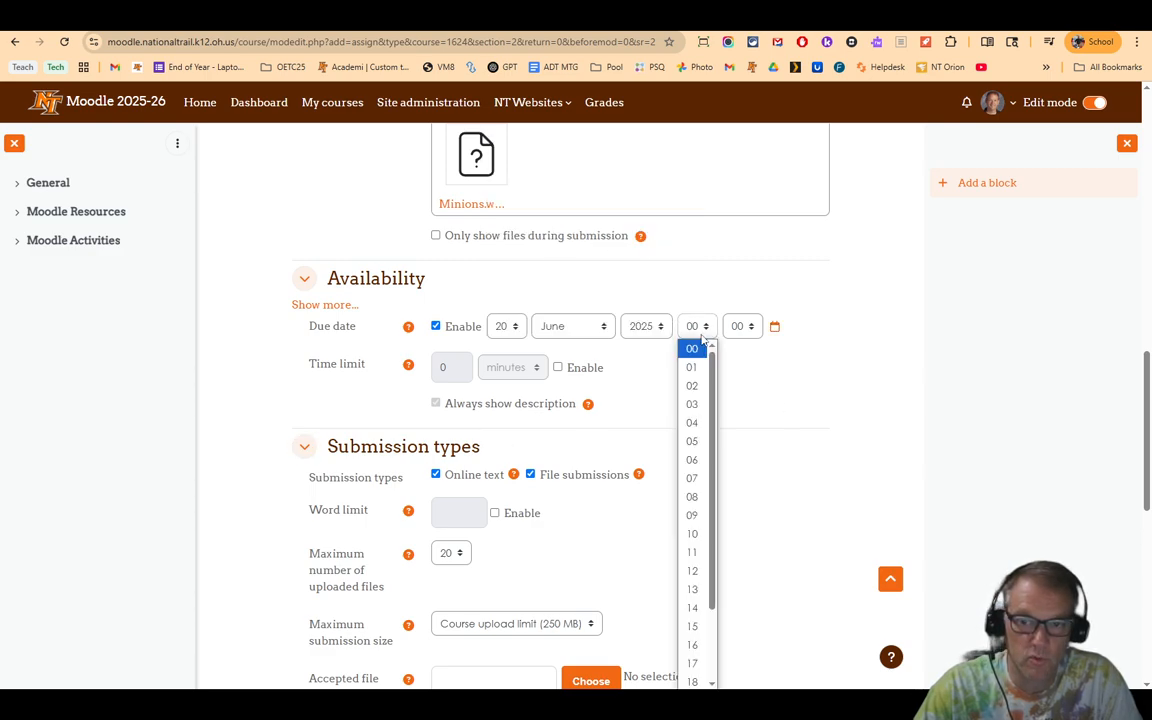
left_click(692, 479)
left_click(740, 327)
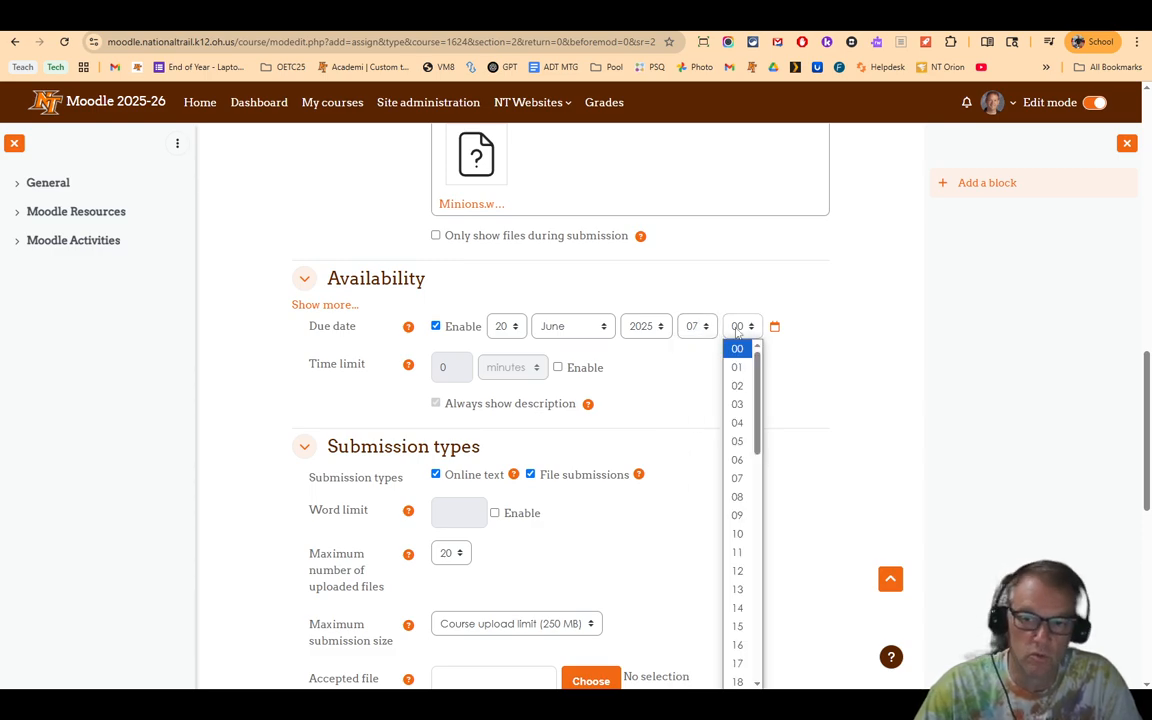
scroll(735, 580, "down", 4)
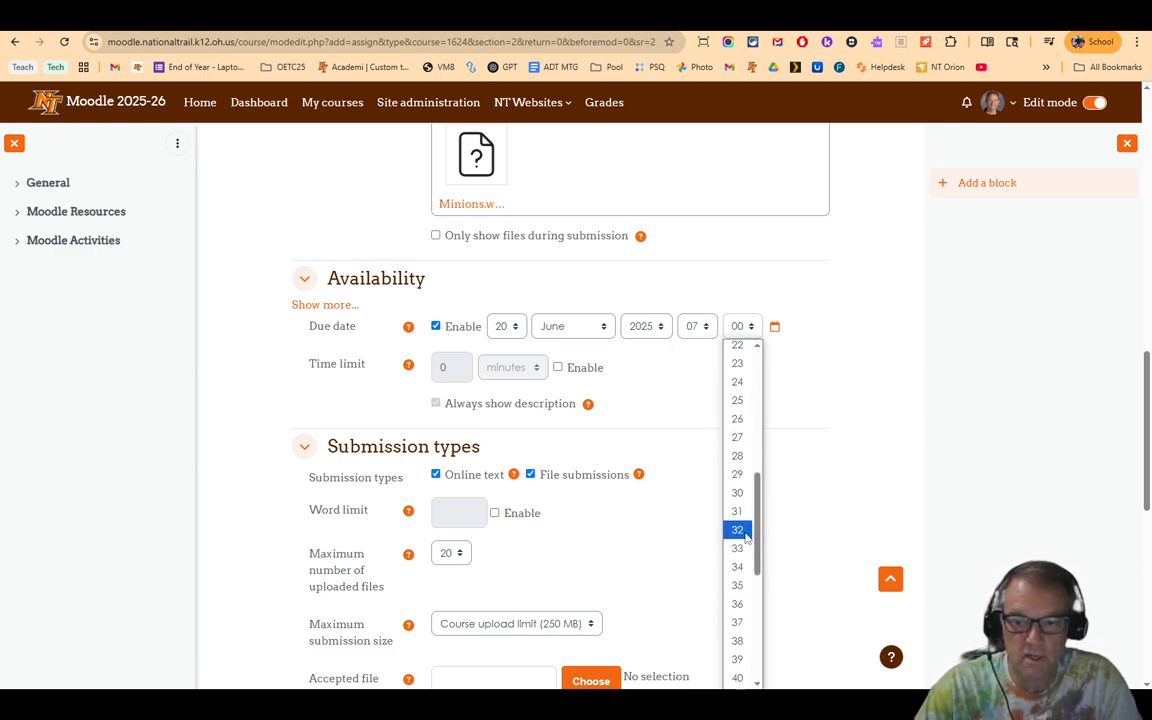
left_click(738, 492)
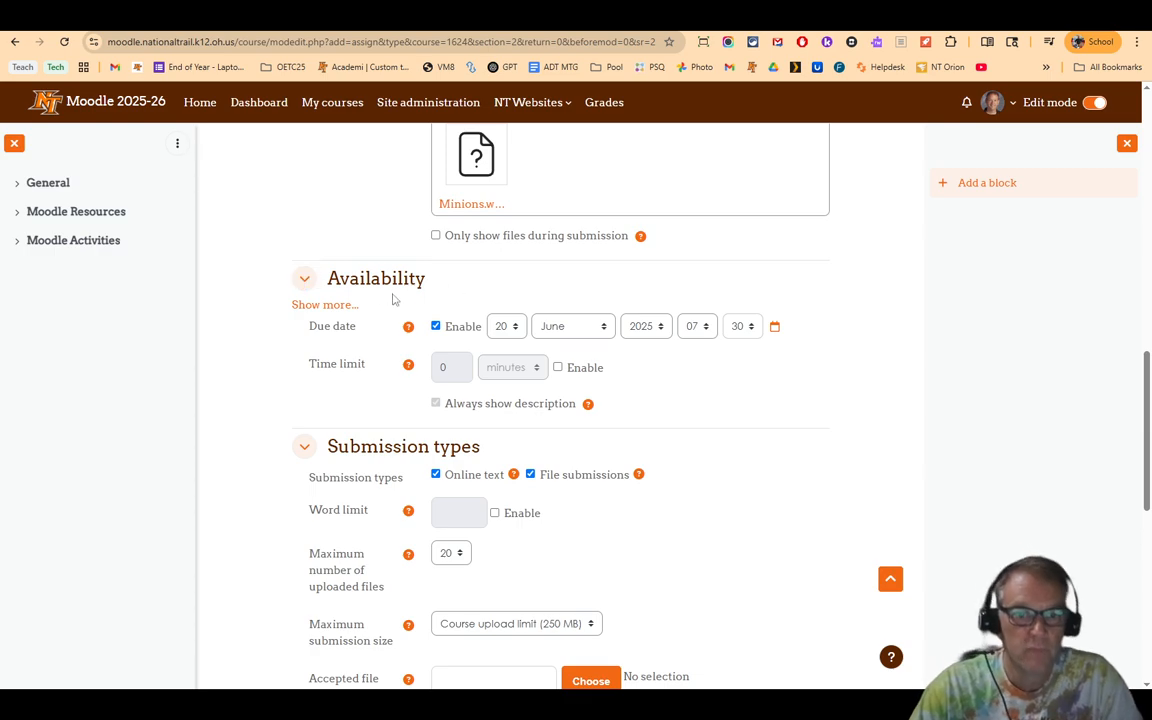
Reveal the extra availability settings and try out a submission start date of 19 June 2025 and a cut-off date
left_click(316, 308)
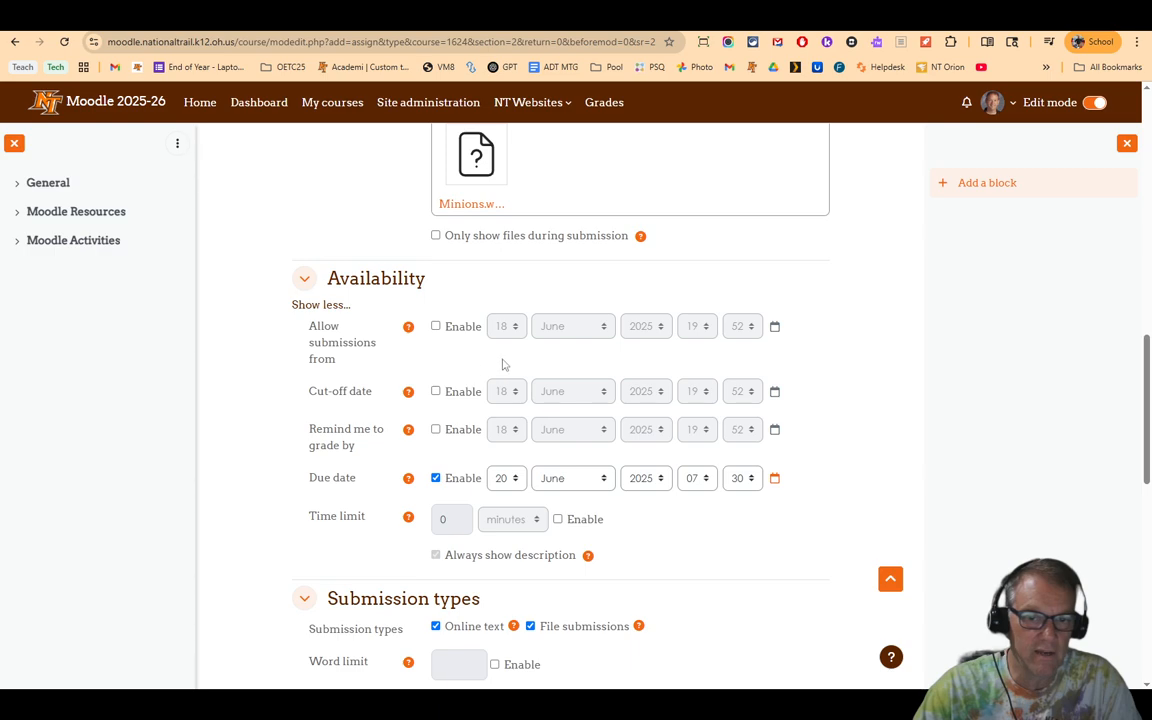
left_click(436, 326)
left_click(505, 327)
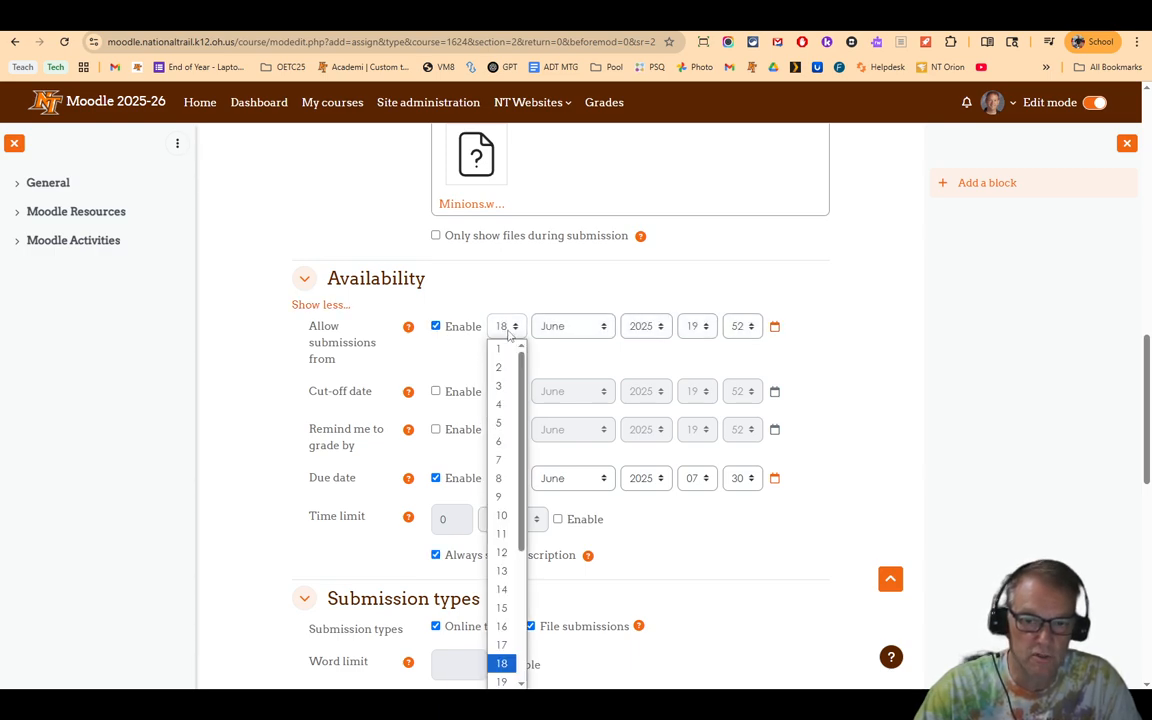
left_click(774, 327)
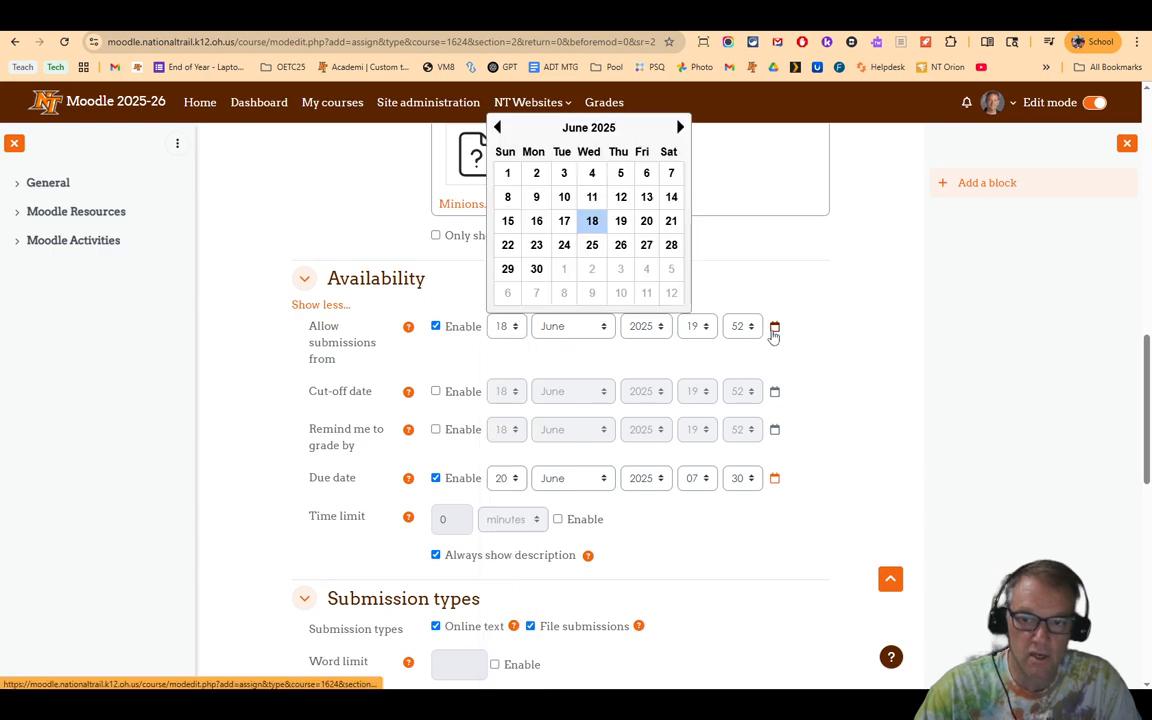
left_click(621, 222)
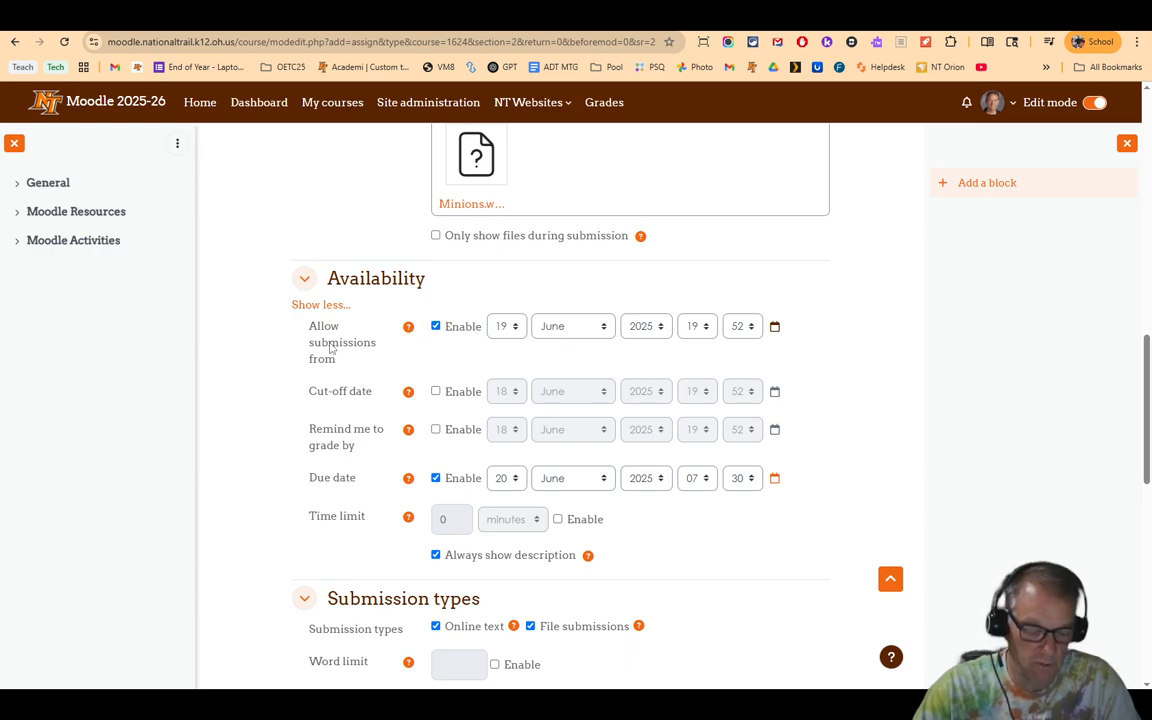
left_click(436, 326)
left_click(445, 395)
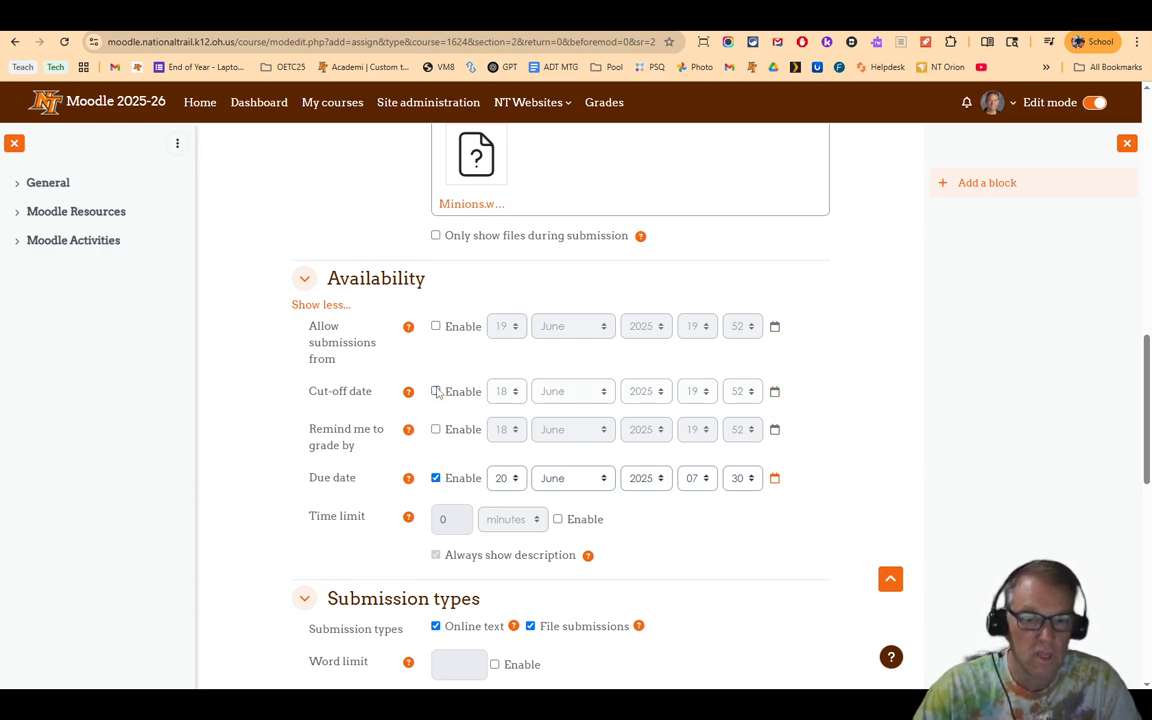
left_click(436, 391)
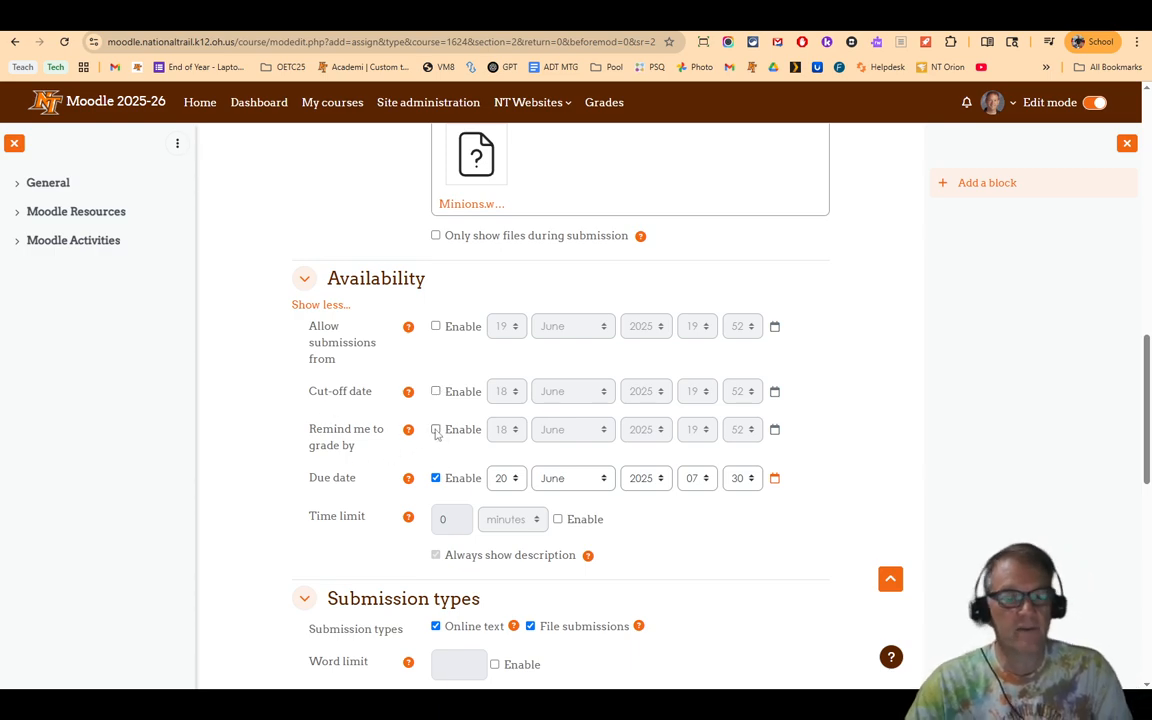
Enable the grading reminder for 23 June 2025 and collapse the extra availability settings
left_click(436, 430)
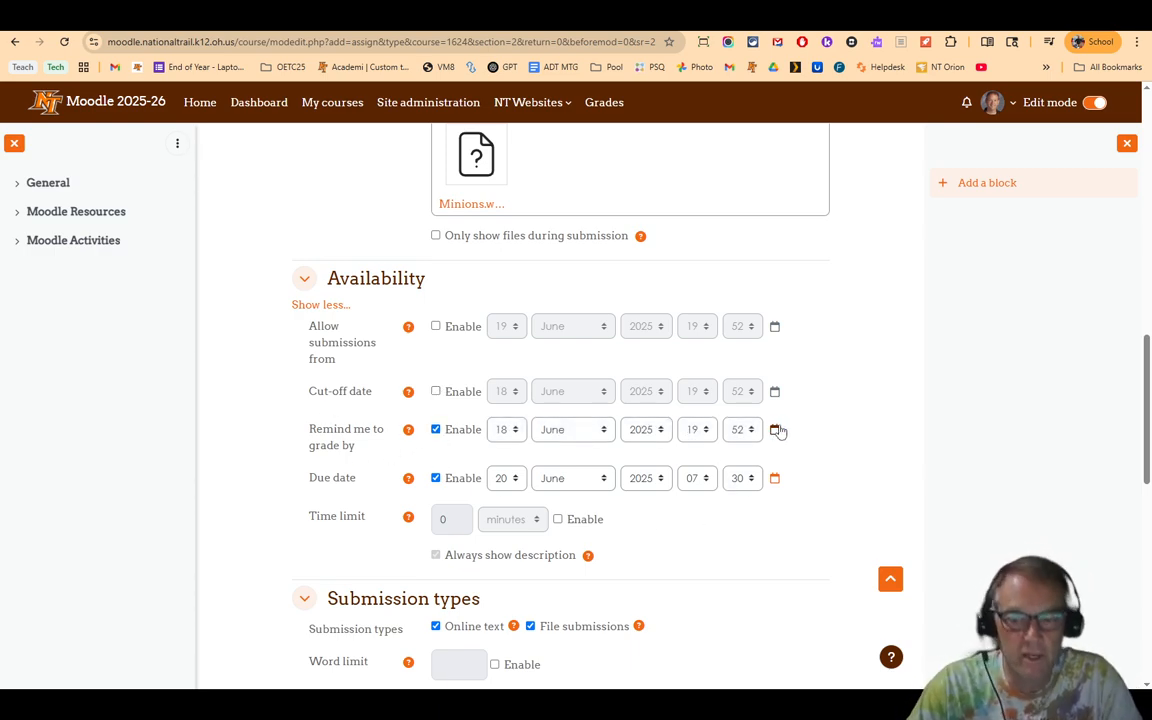
left_click(775, 430)
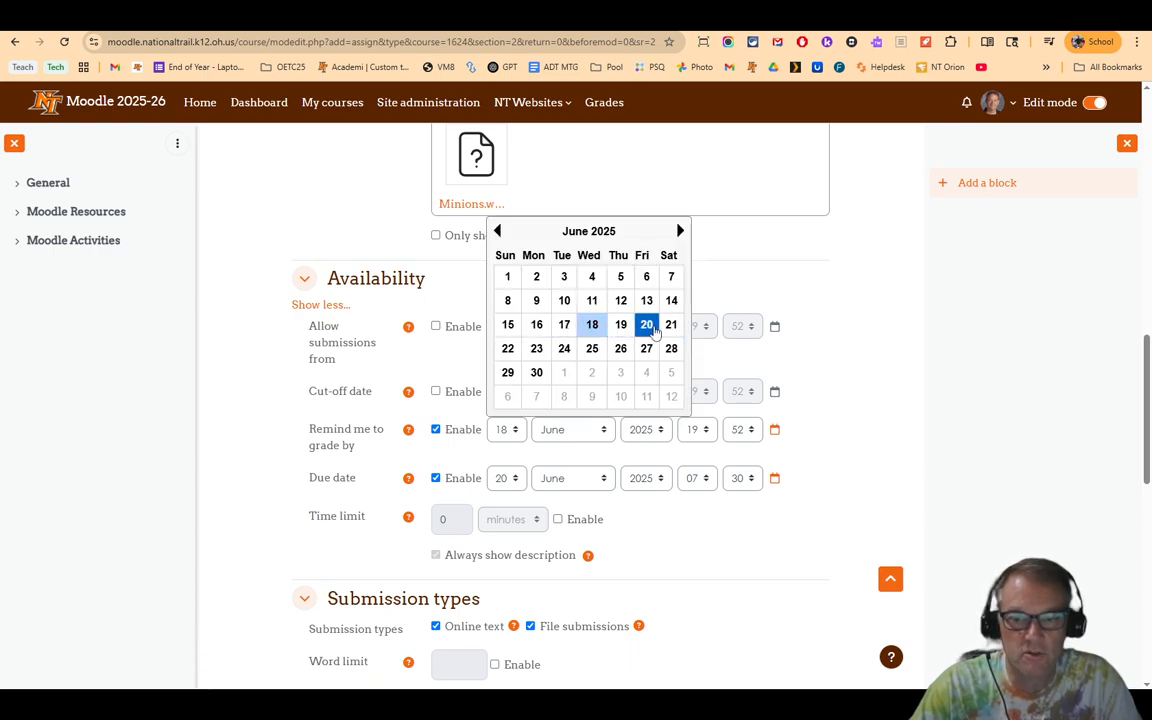
left_click(536, 348)
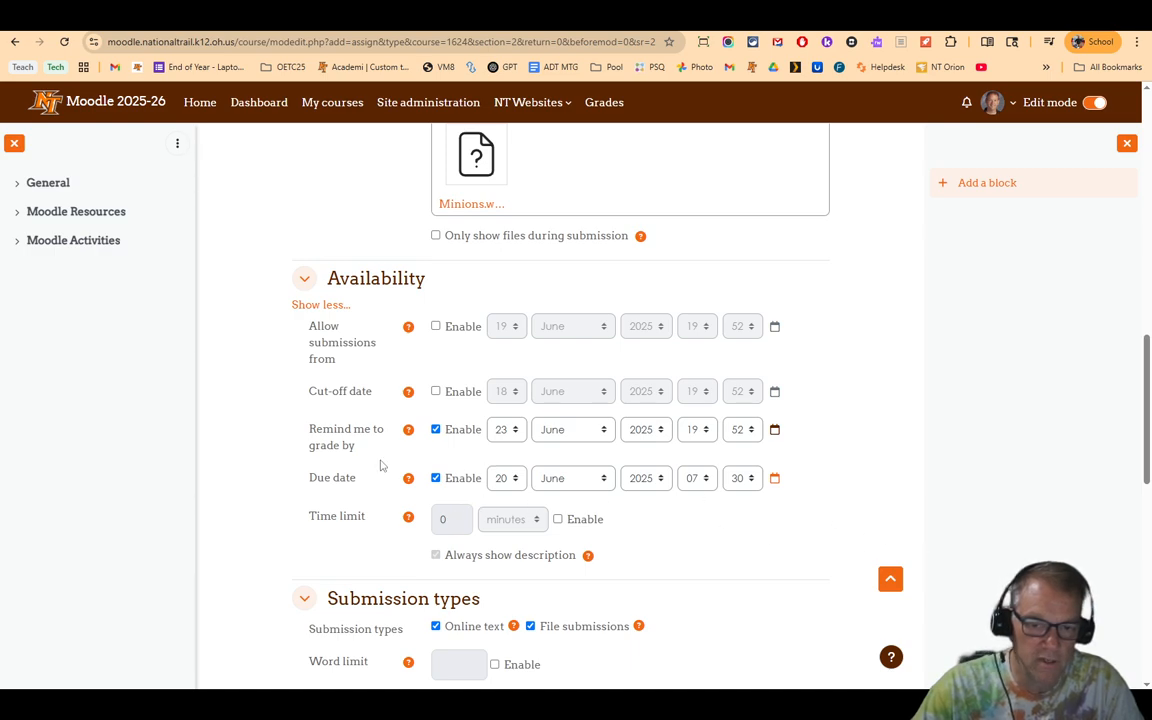
left_click(326, 305)
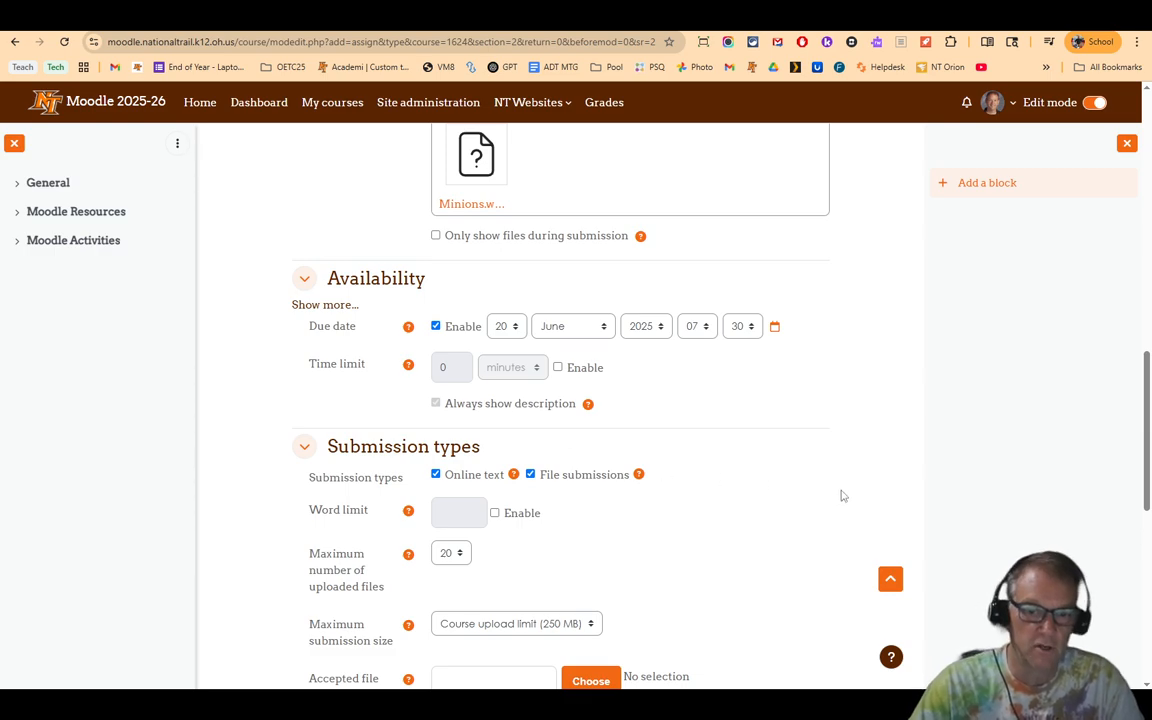
Disable online text so only file submissions are accepted, and limit the number of uploaded files to 1
scroll(841, 494, "down", 1)
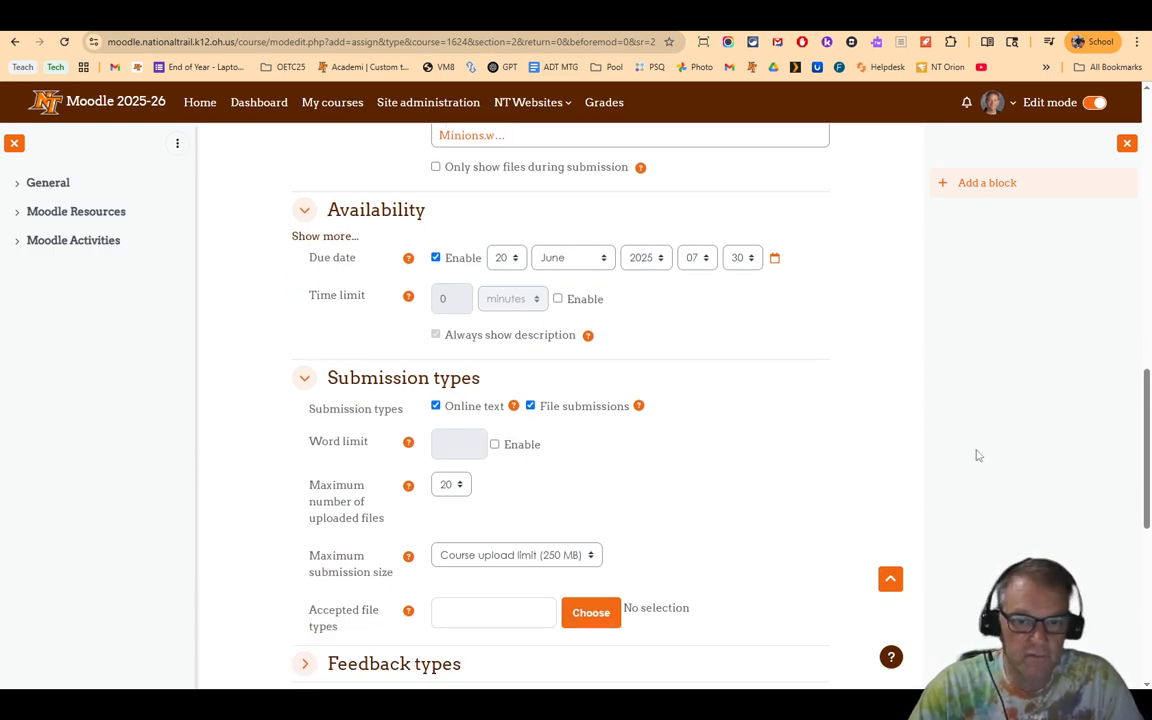
scroll(897, 478, "down", 3)
left_click(531, 199)
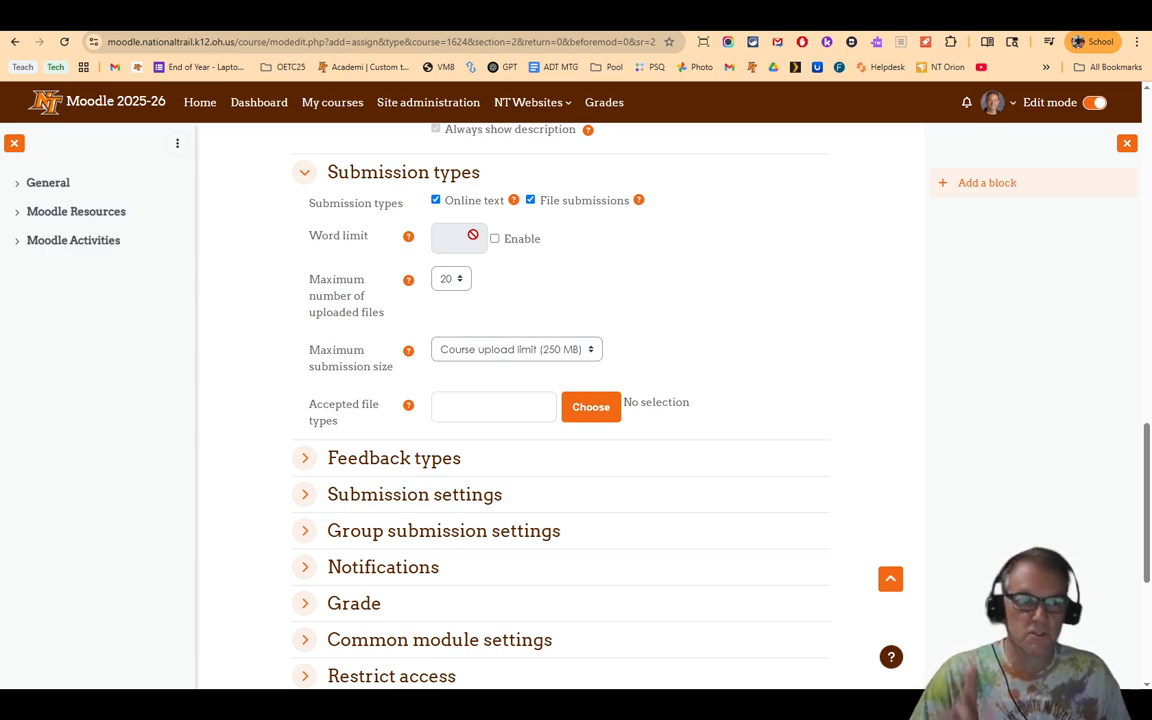
left_click(436, 200)
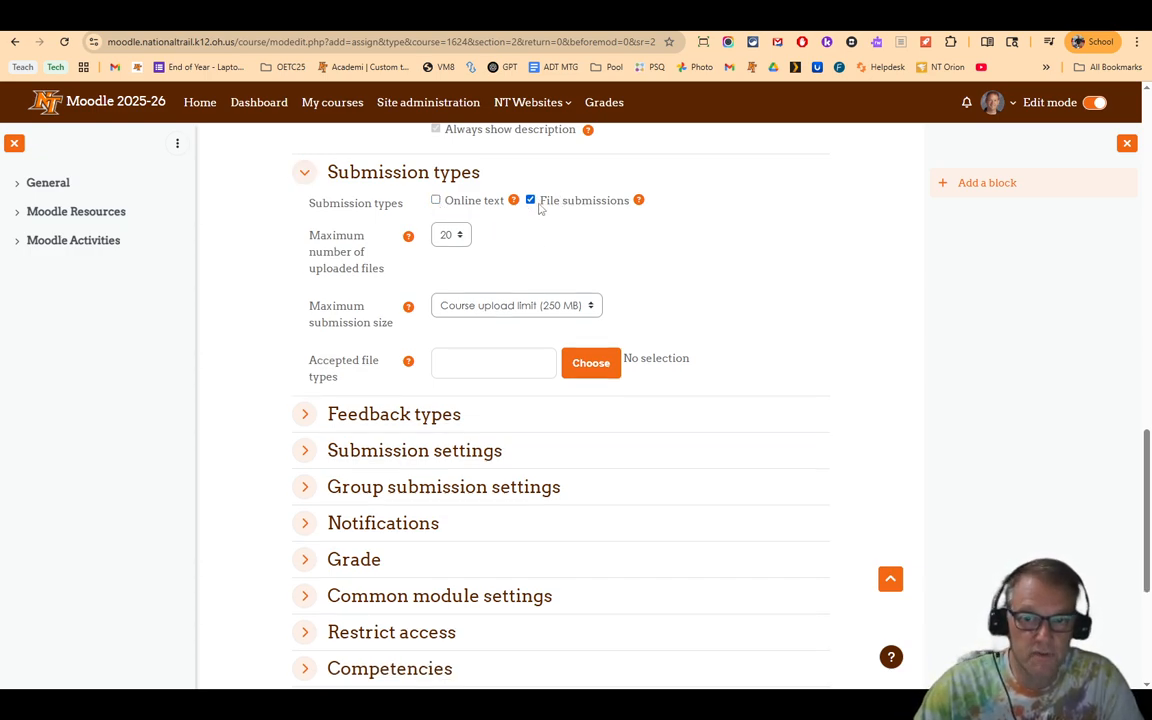
left_click(465, 237)
left_click(450, 255)
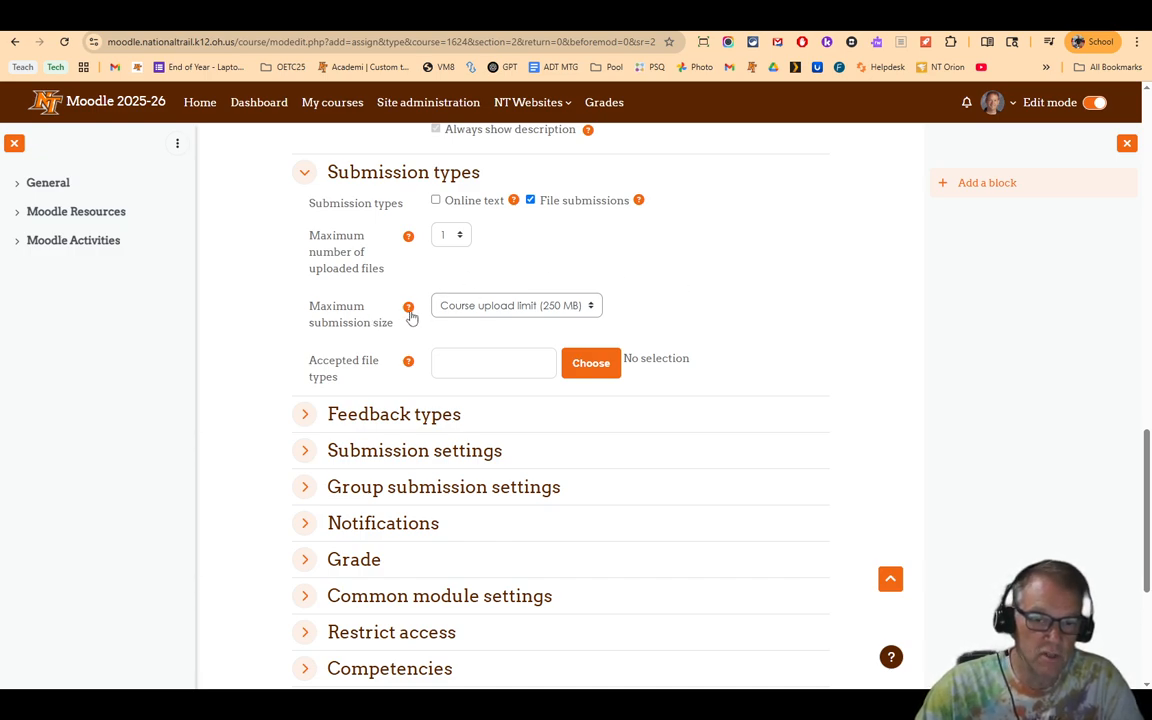
Look through the maximum submission size options and keep the course upload limit of 250 MB
left_click(499, 307)
left_click(499, 316)
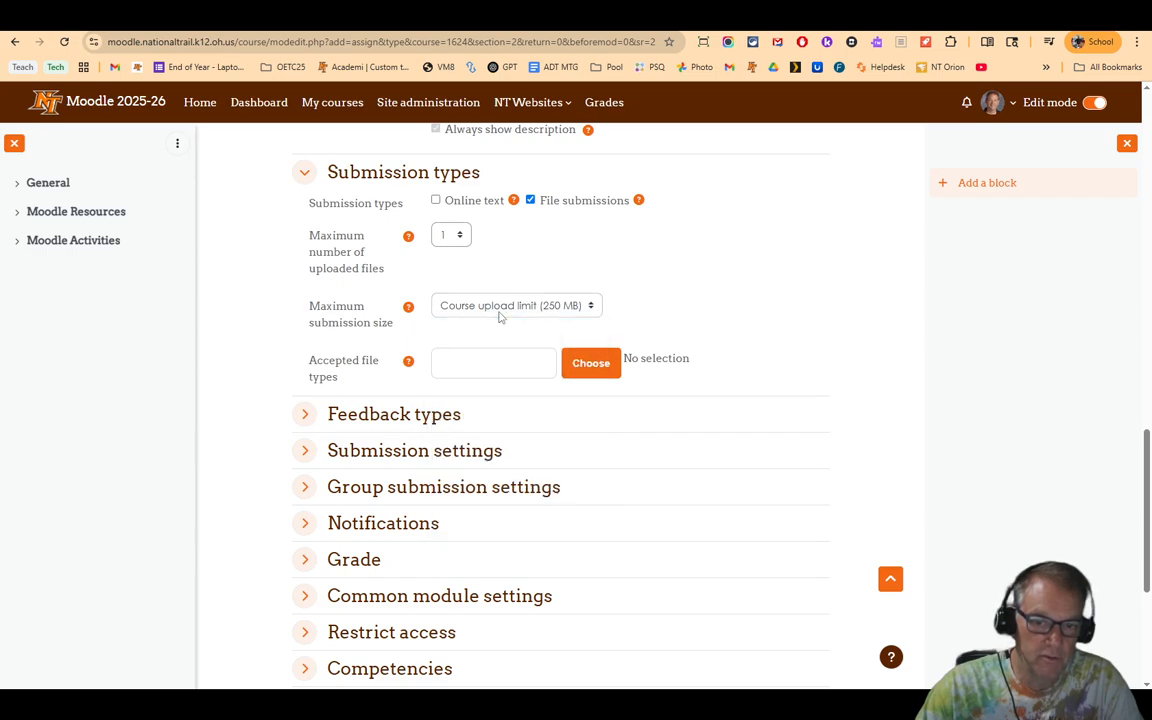
left_click(532, 312)
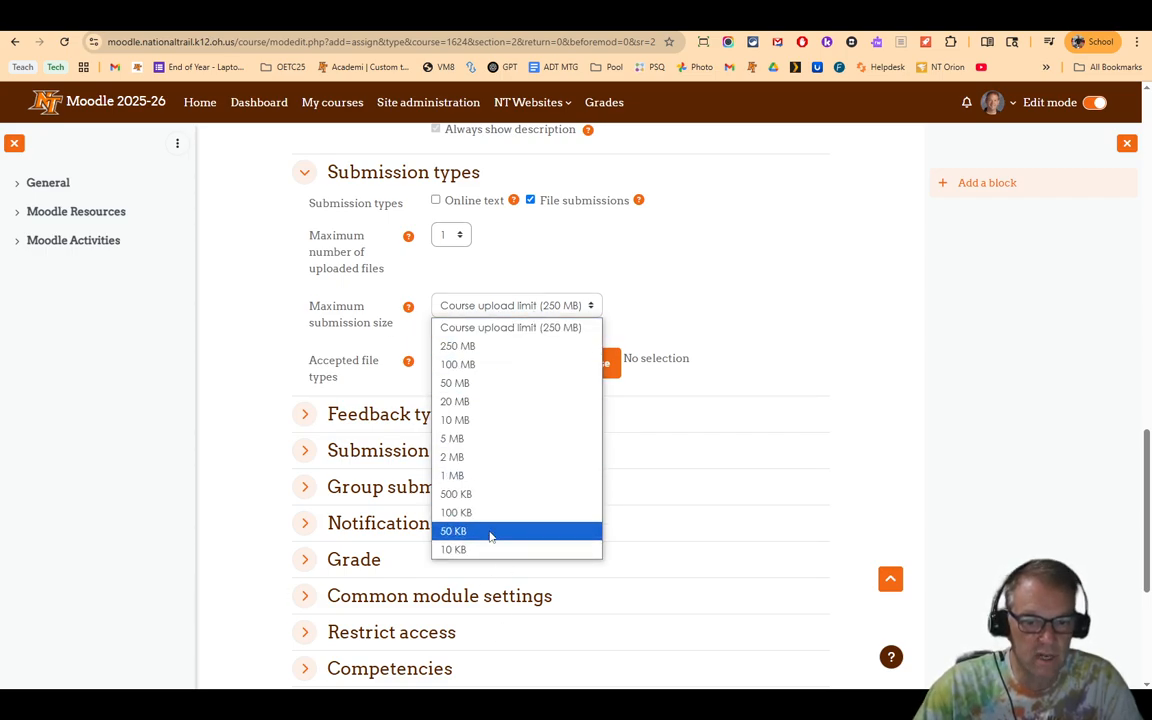
left_click(512, 334)
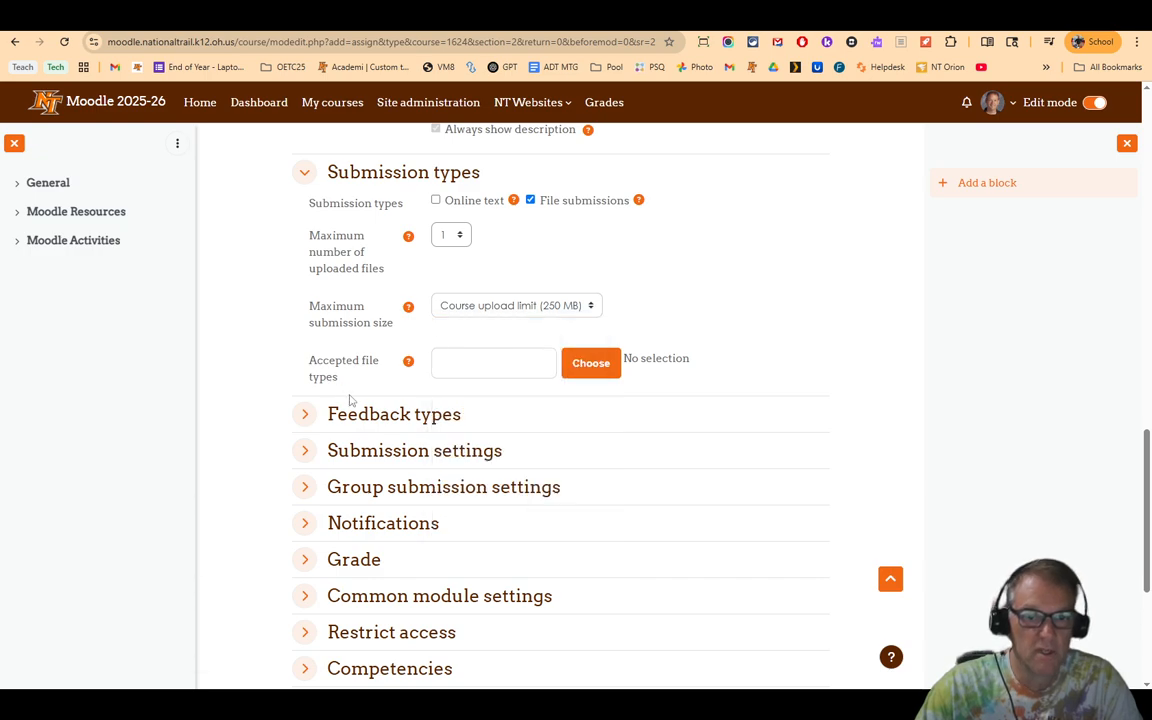
Open the accepted file types selection, expand the image files and select only Image (PNG) .png
left_click(598, 366)
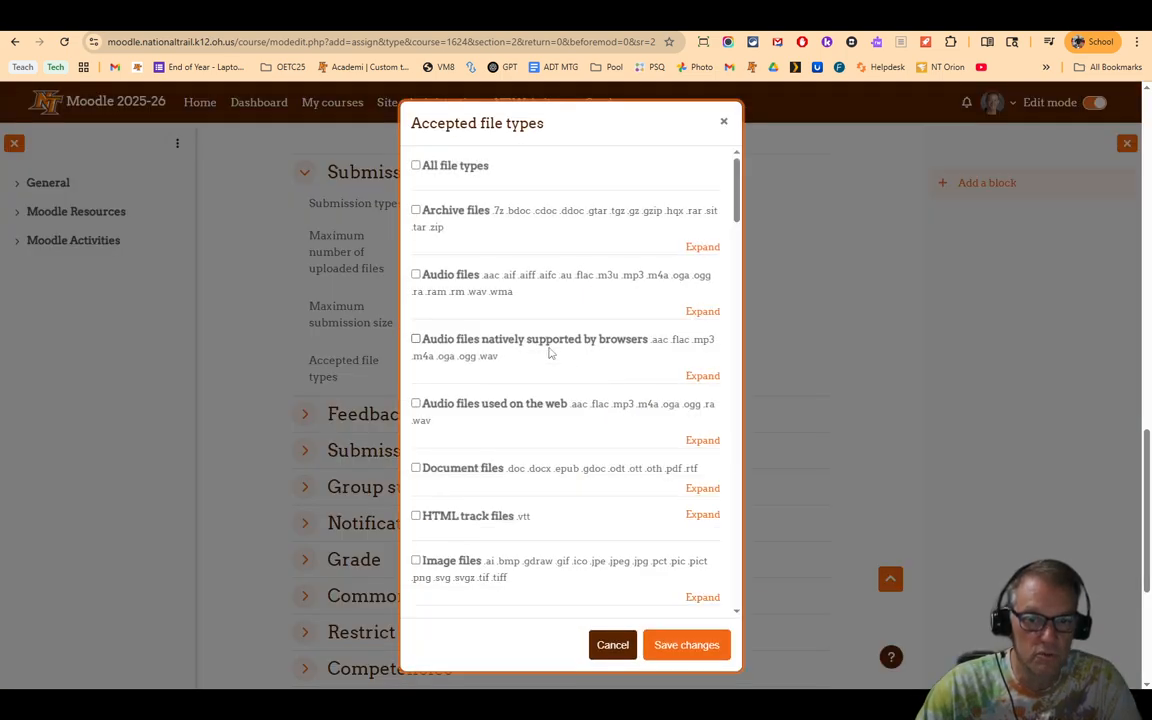
scroll(534, 410, "down", 3)
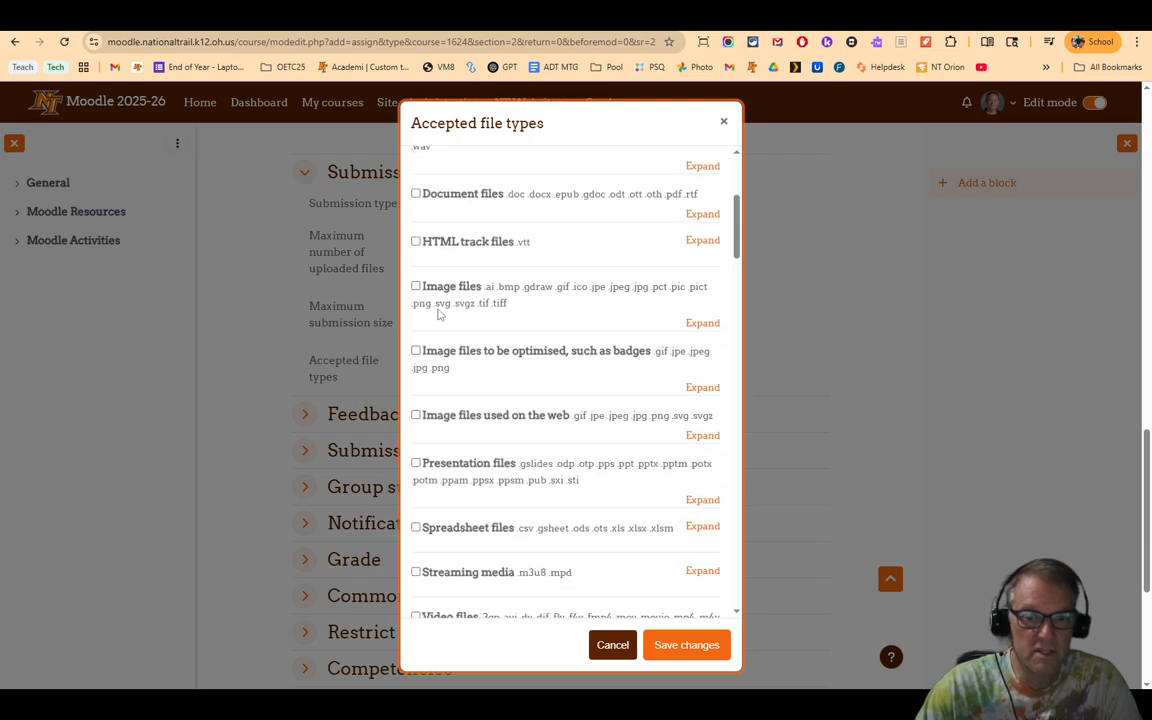
left_click(703, 323)
scroll(527, 405, "down", 2)
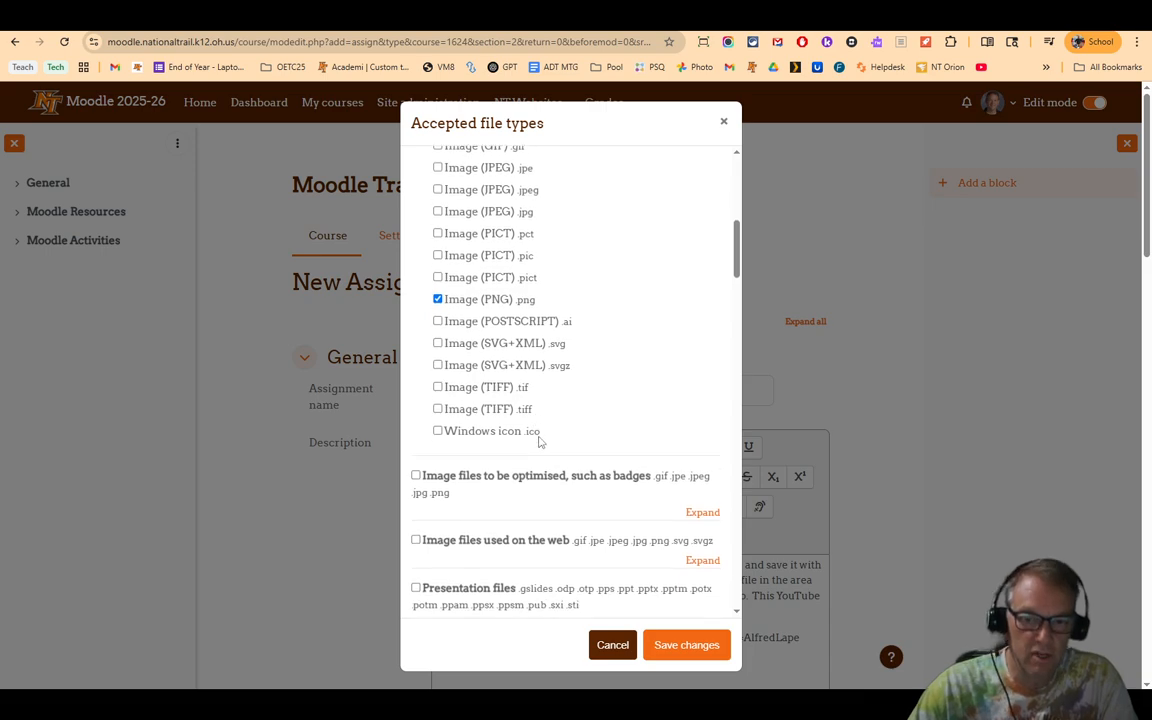
scroll(535, 437, "down", 3)
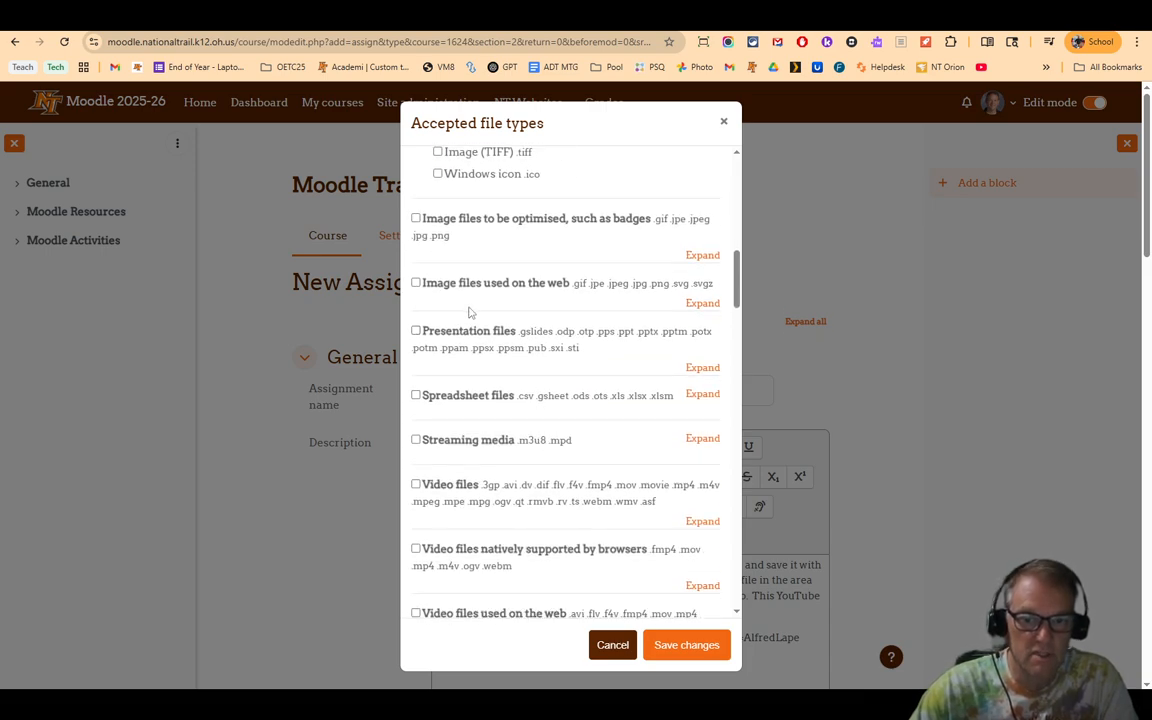
Try out the PowerPoint .pptx and .ppt types among the presentation files and clear both selections
left_click(689, 367)
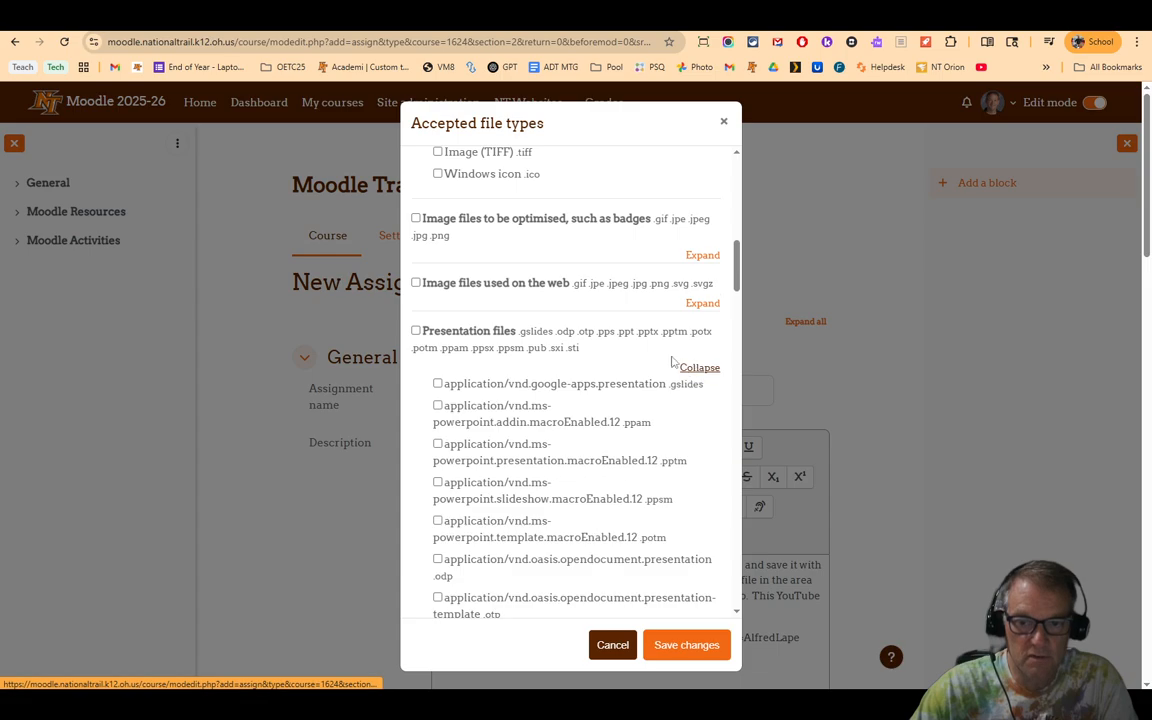
scroll(593, 338, "down", 2)
scroll(593, 338, "down", 3)
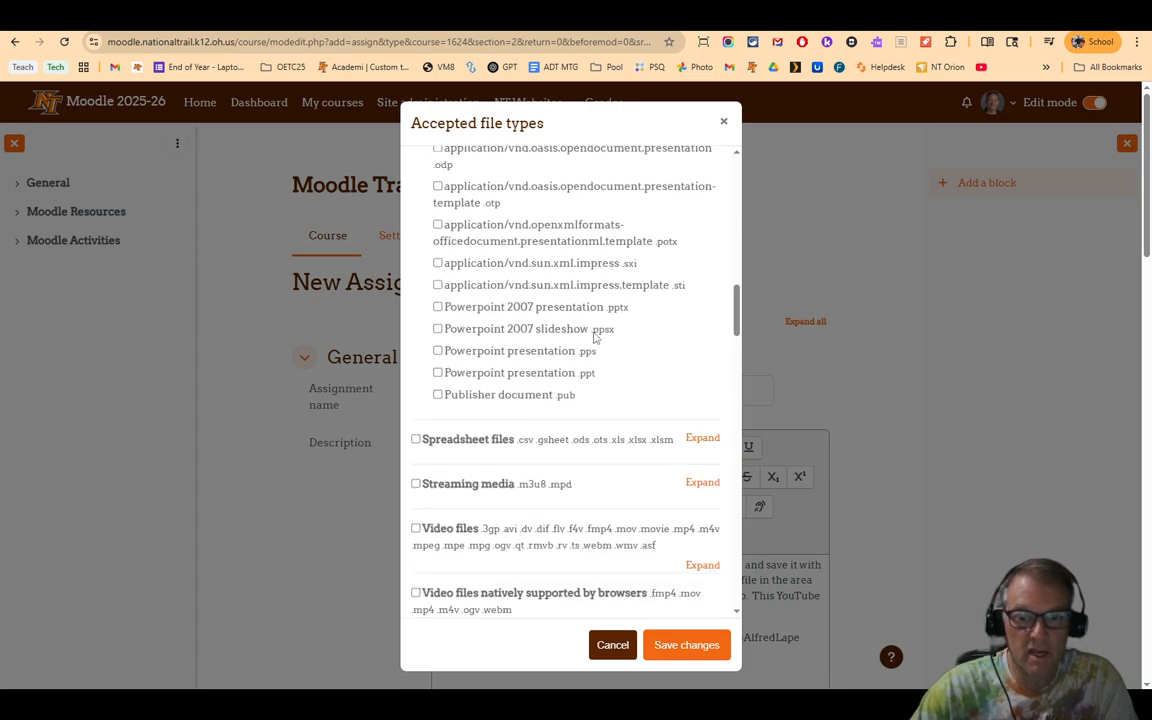
scroll(593, 338, "up", 2)
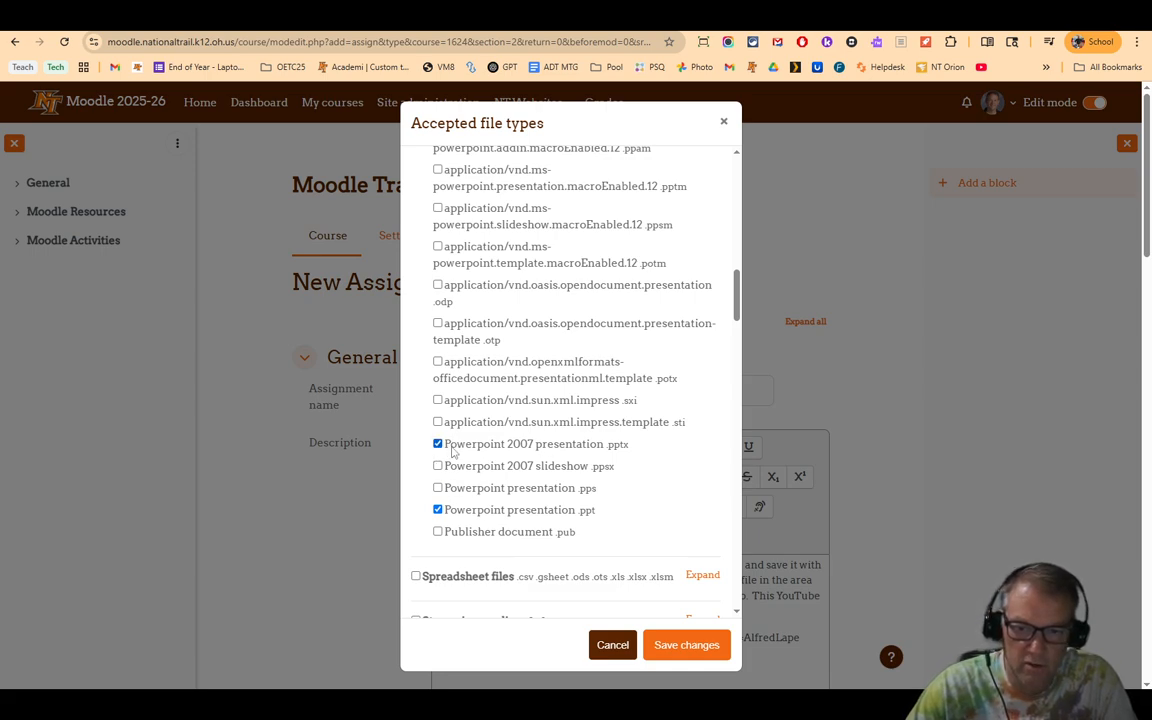
left_click(438, 444)
left_click(438, 510)
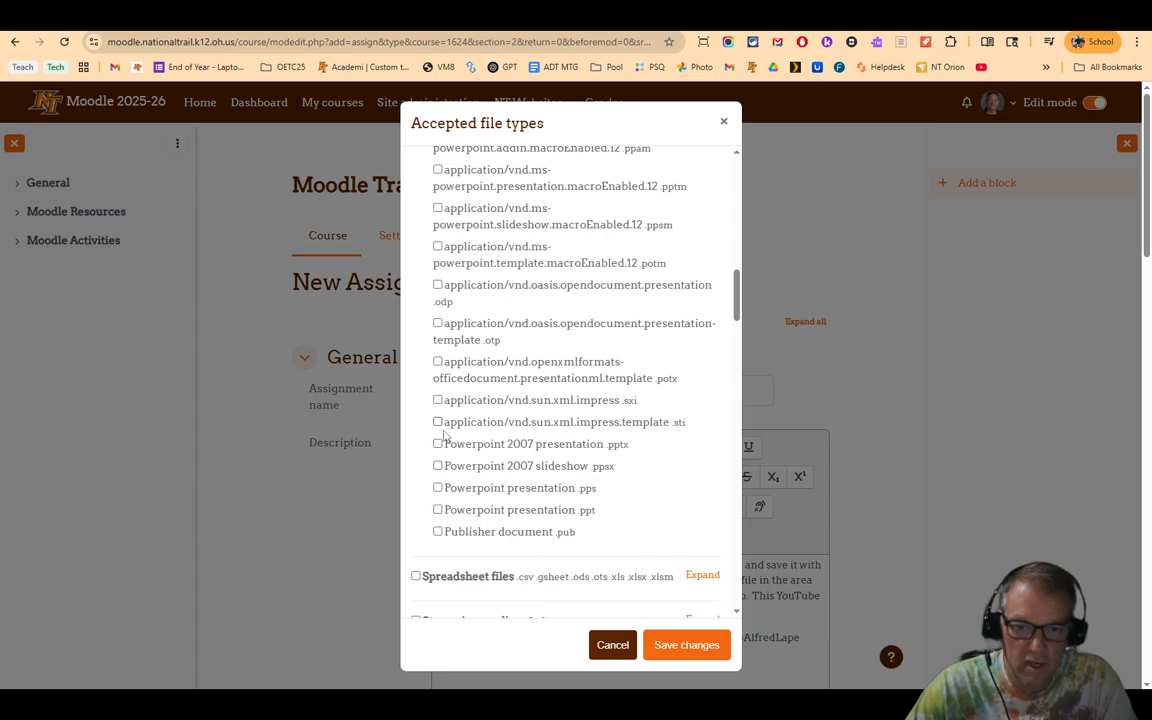
scroll(503, 470, "up", 3)
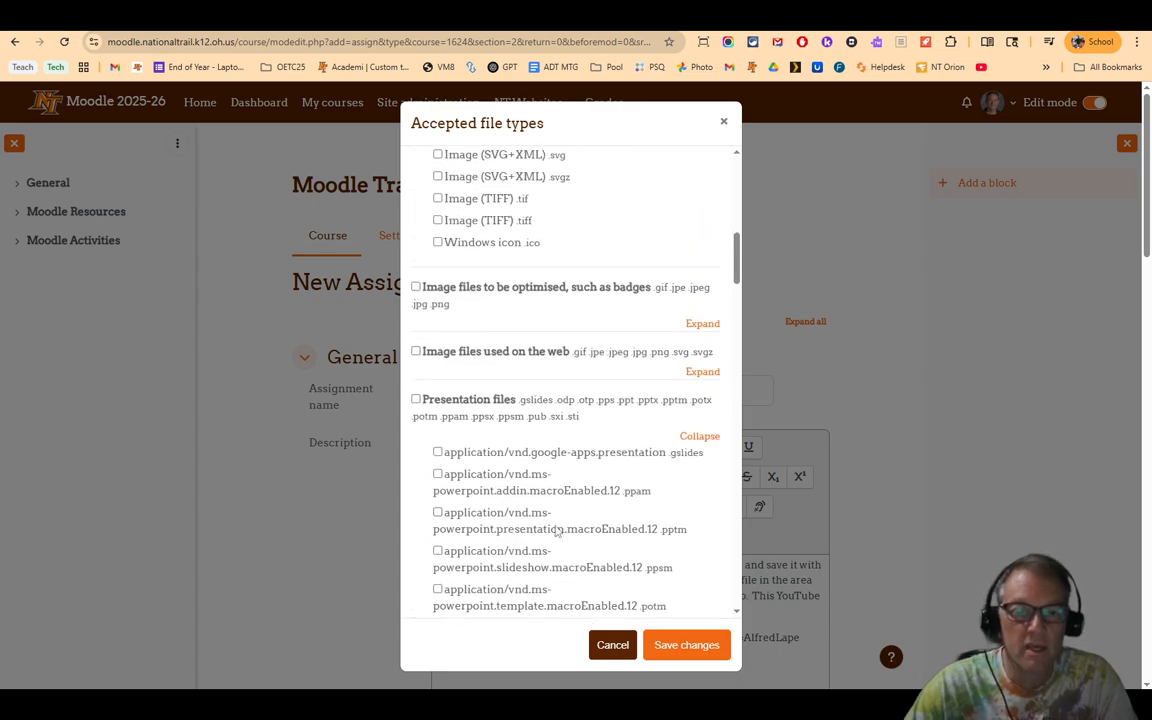
Save the accepted file types selection
left_click(686, 645)
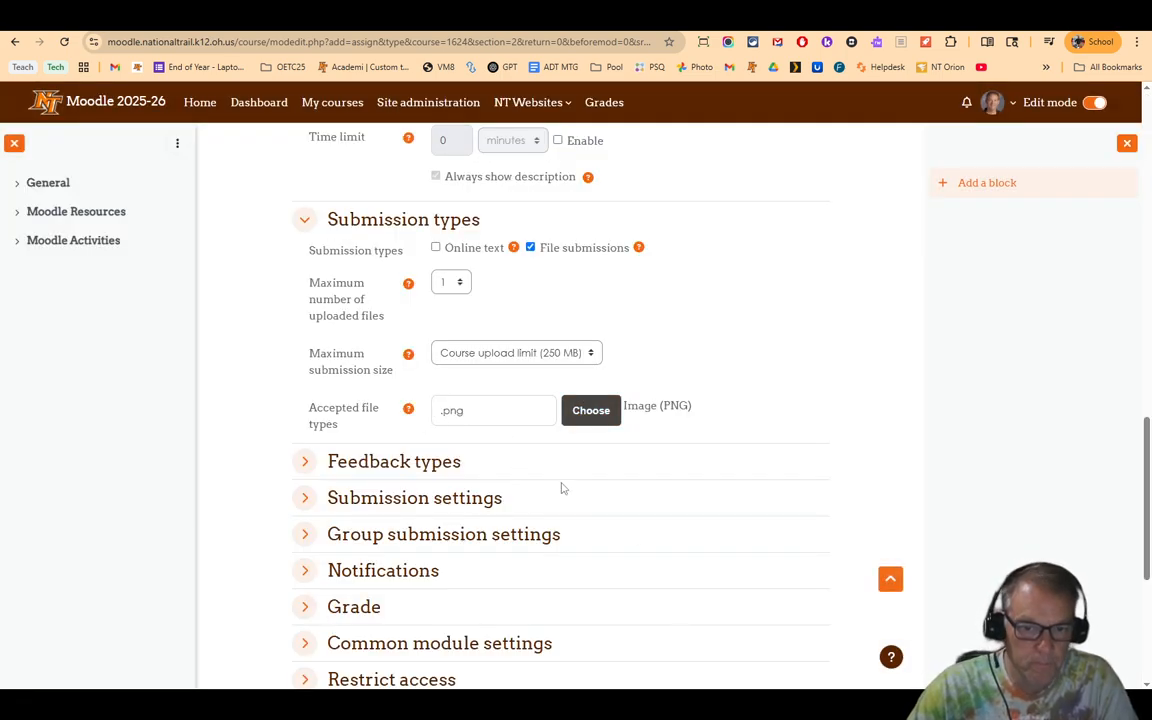
Set the assignment's maximum grade to 10 points and its grade category to Quarter 2
scroll(663, 499, "down", 3)
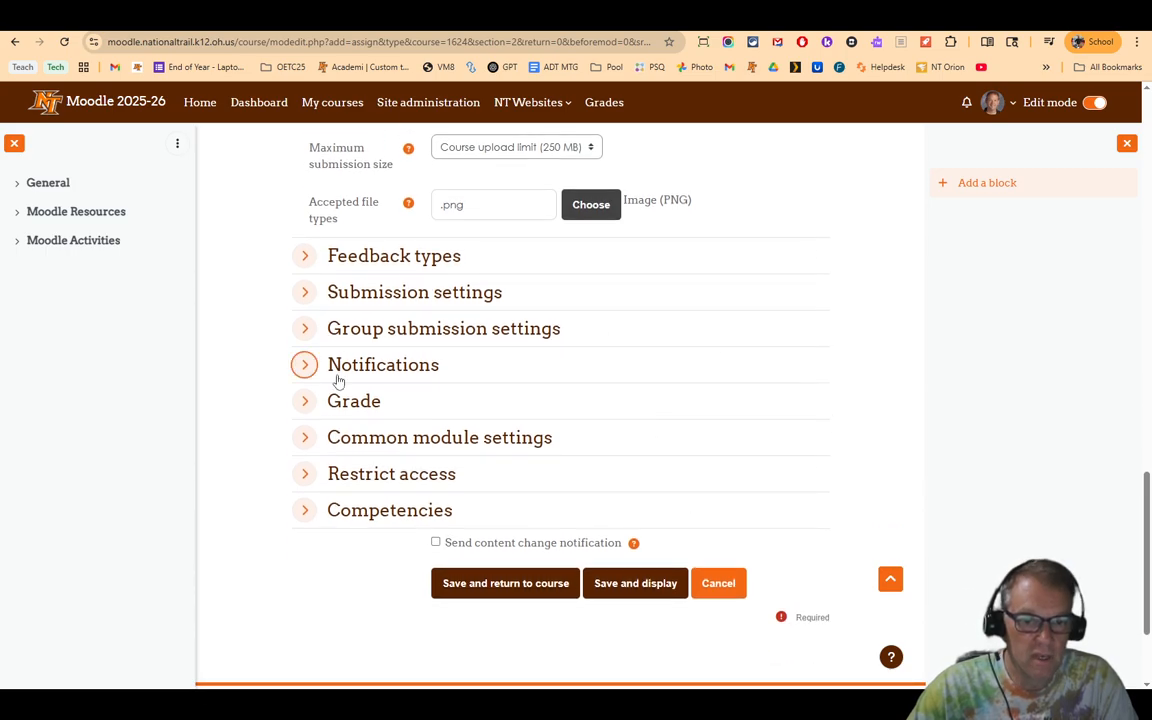
left_click(307, 402)
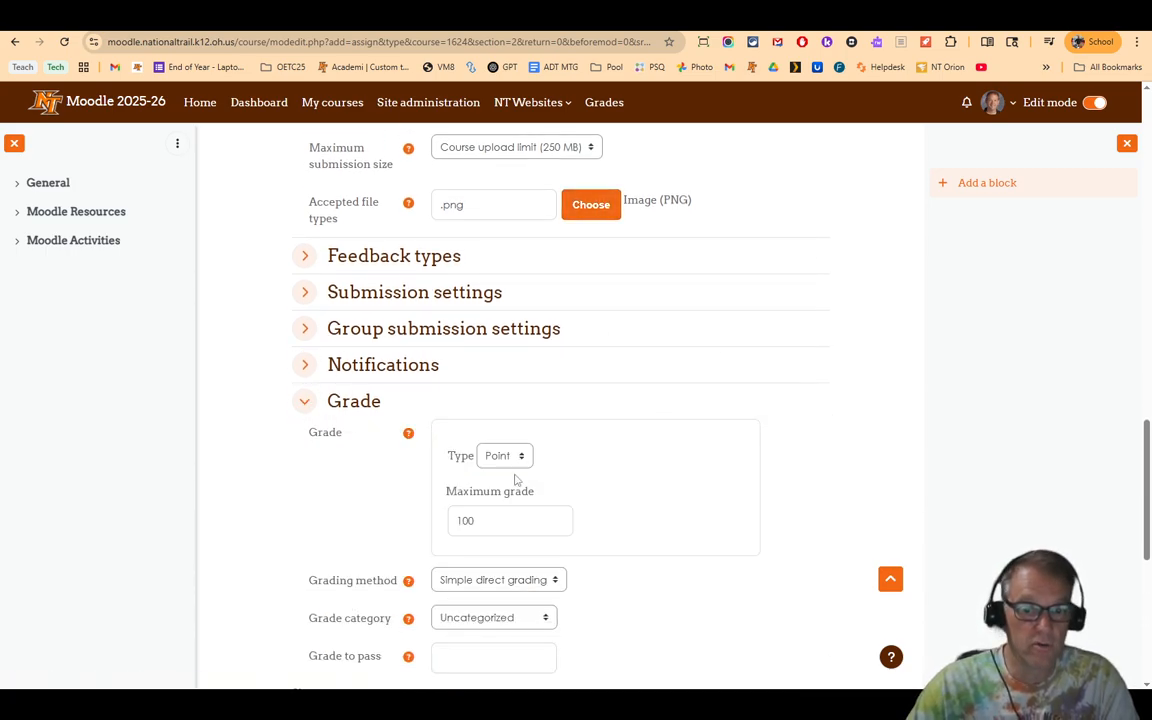
scroll(516, 480, "down", 3)
double_click(466, 383)
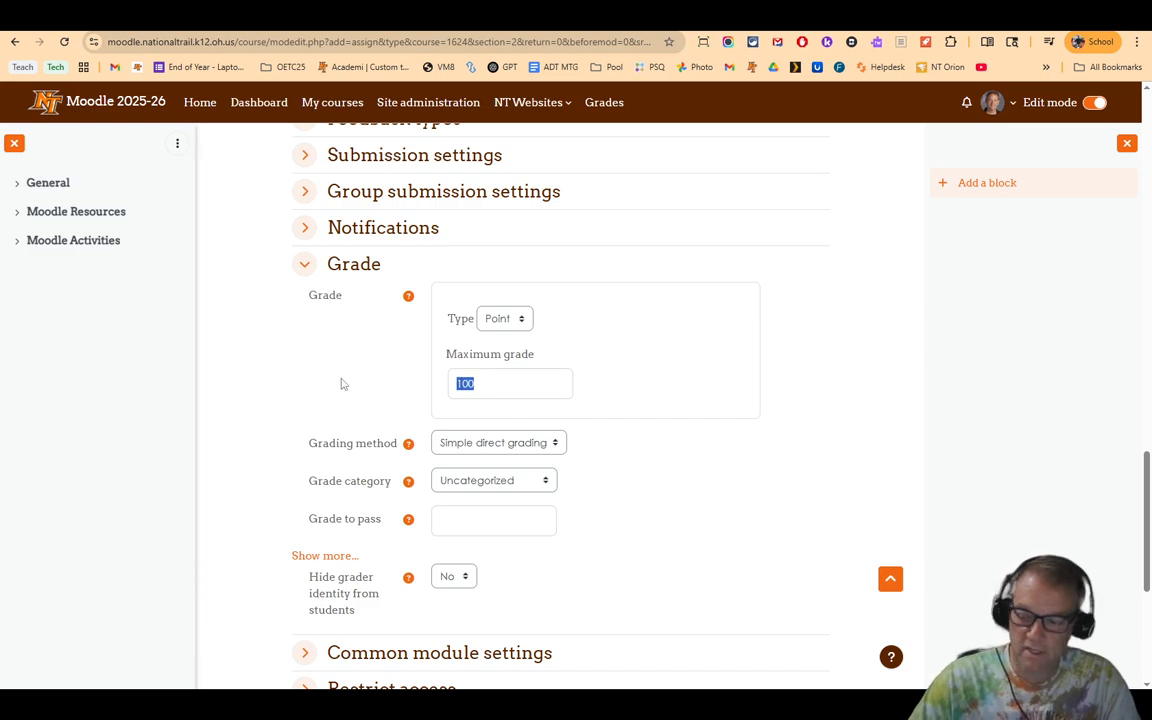
type("10")
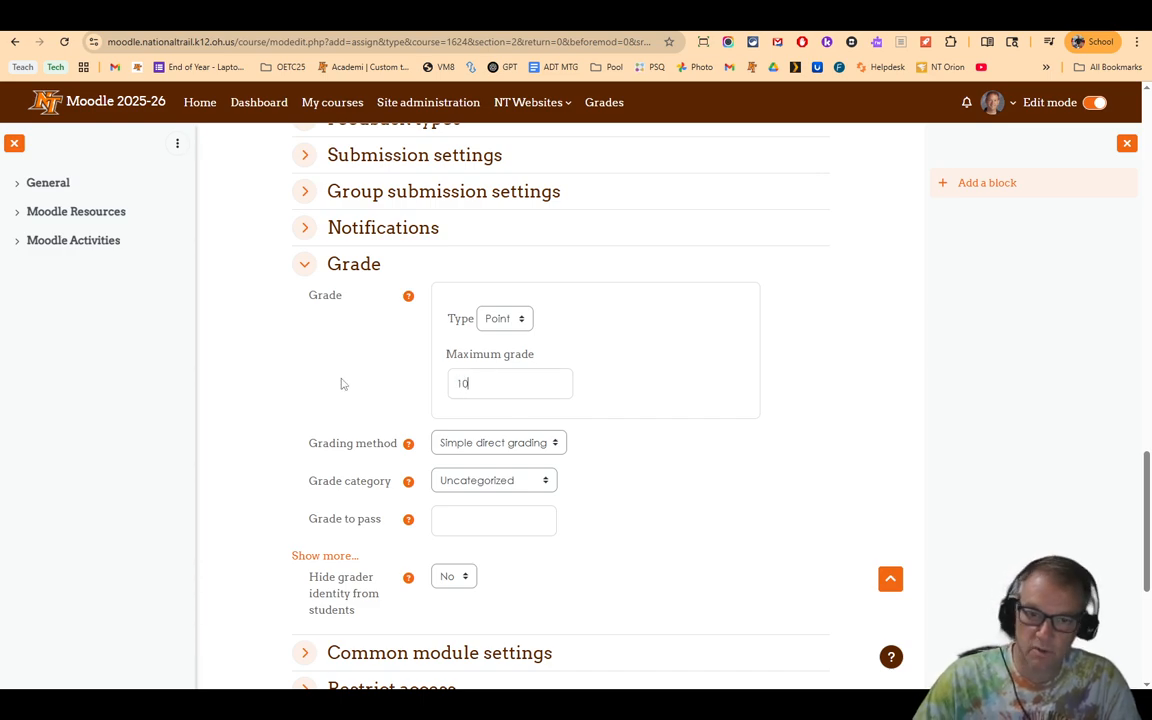
left_click(466, 480)
left_click(452, 418)
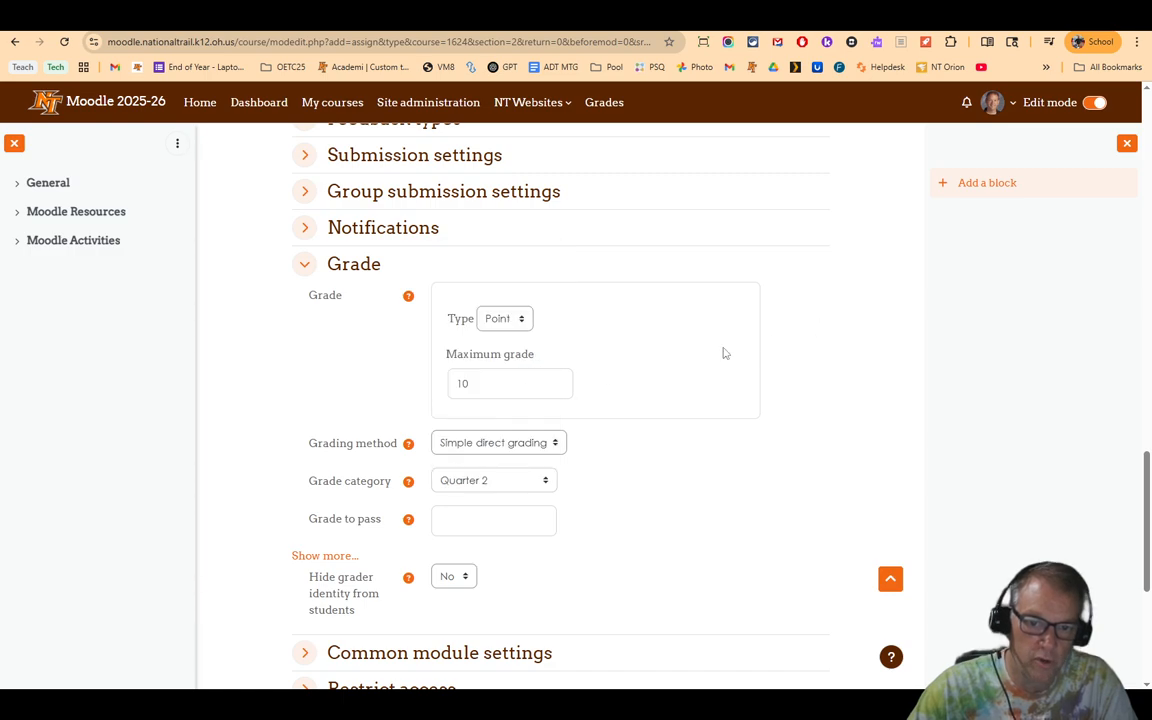
Save the assignment and return to the course
scroll(800, 465, "down", 3)
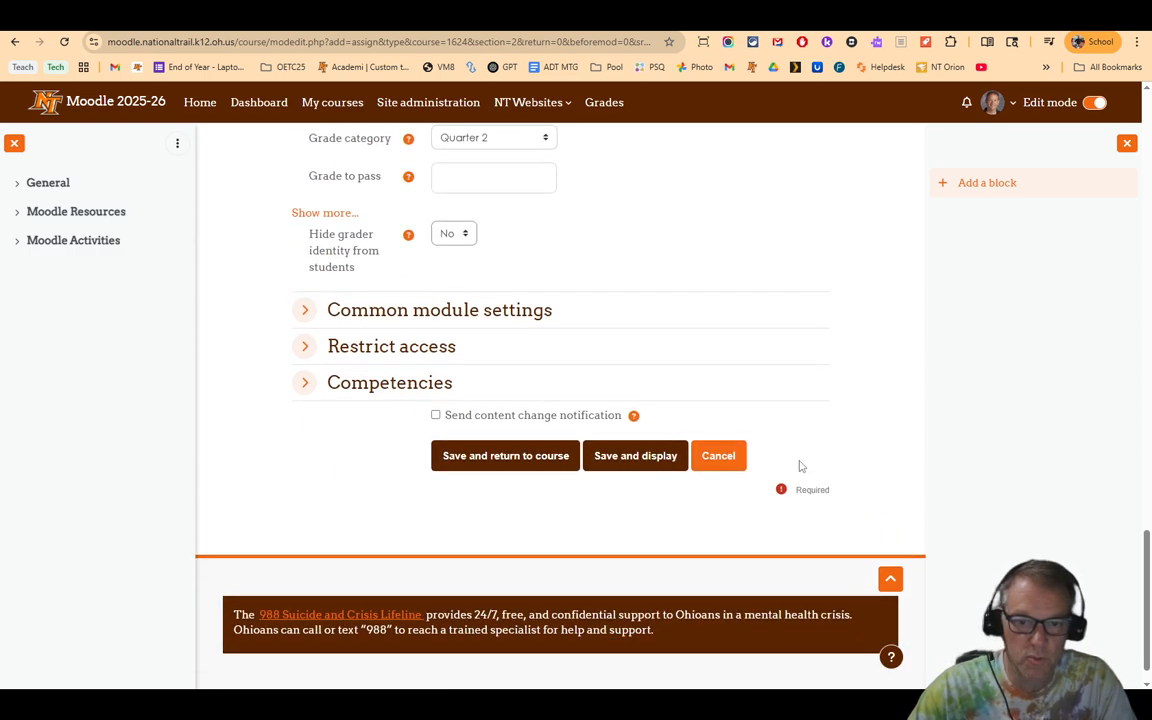
left_click(524, 457)
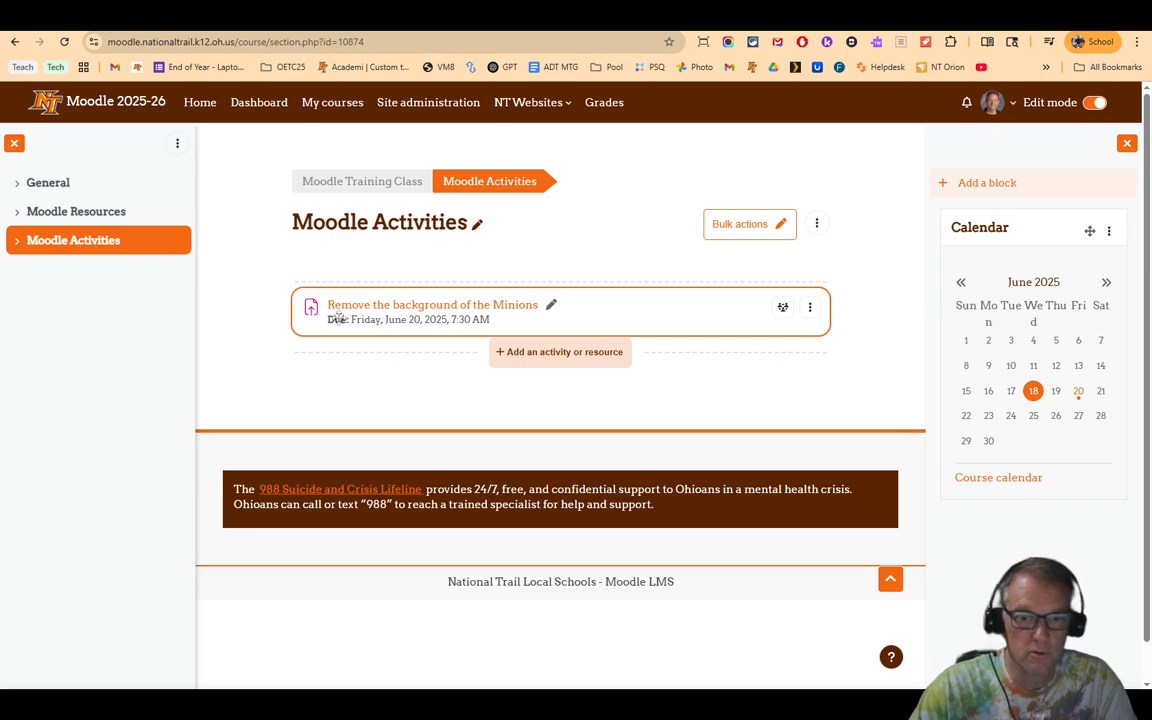
Open the Minions background assignment and check its description, embedded video, attached image and grading summary
left_click(385, 304)
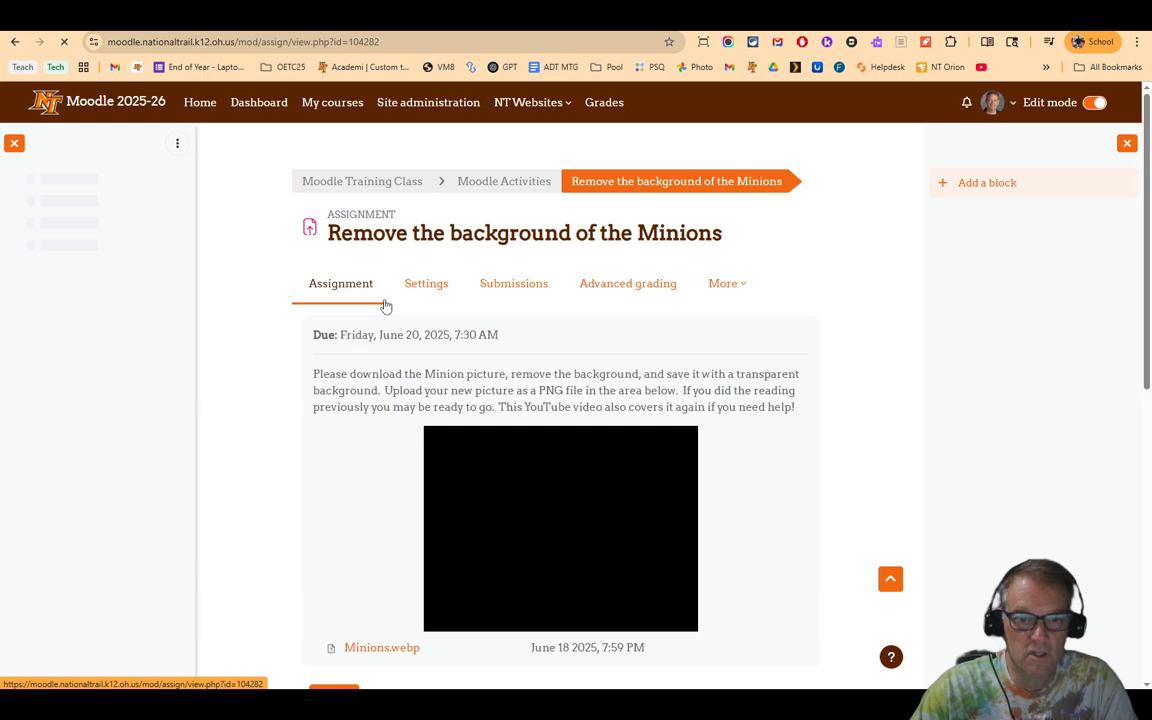
scroll(776, 410, "down", 2)
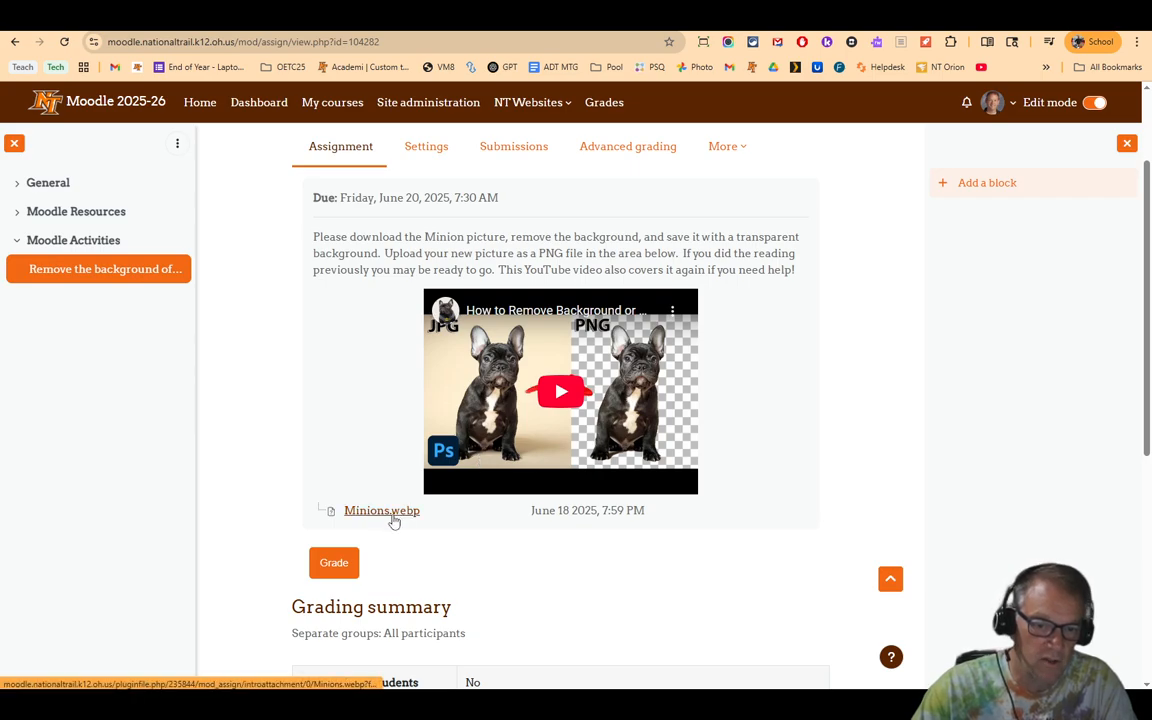
scroll(395, 521, "down", 3)
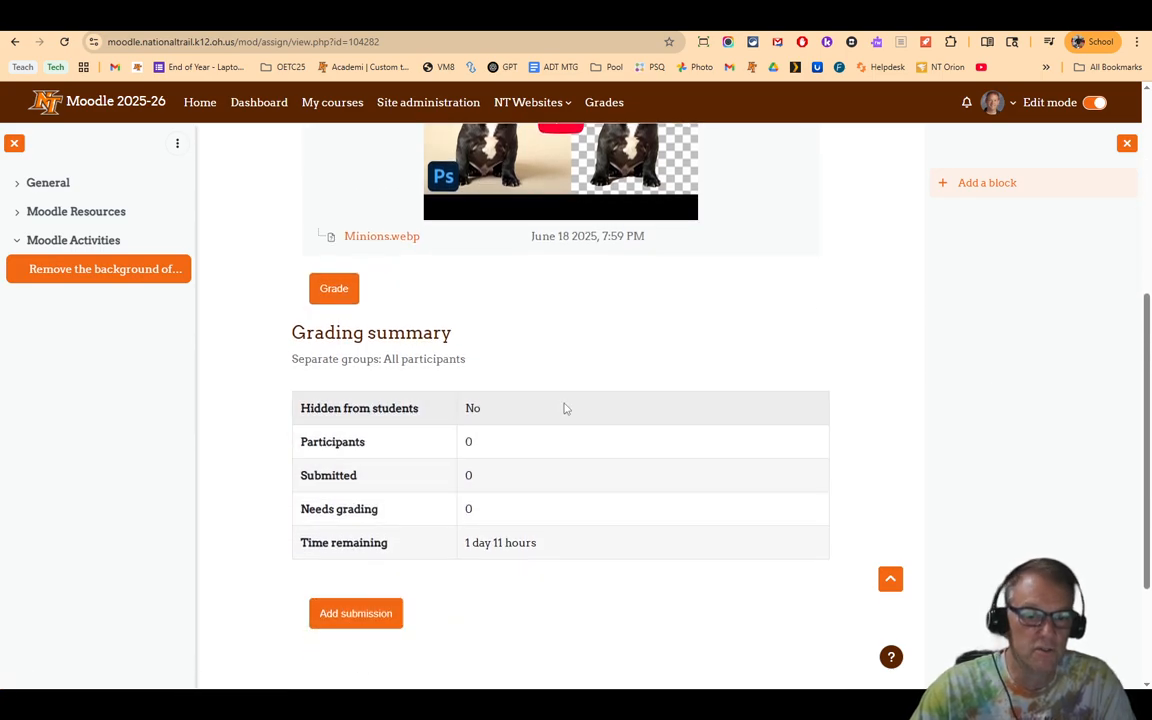
scroll(565, 408, "down", 2)
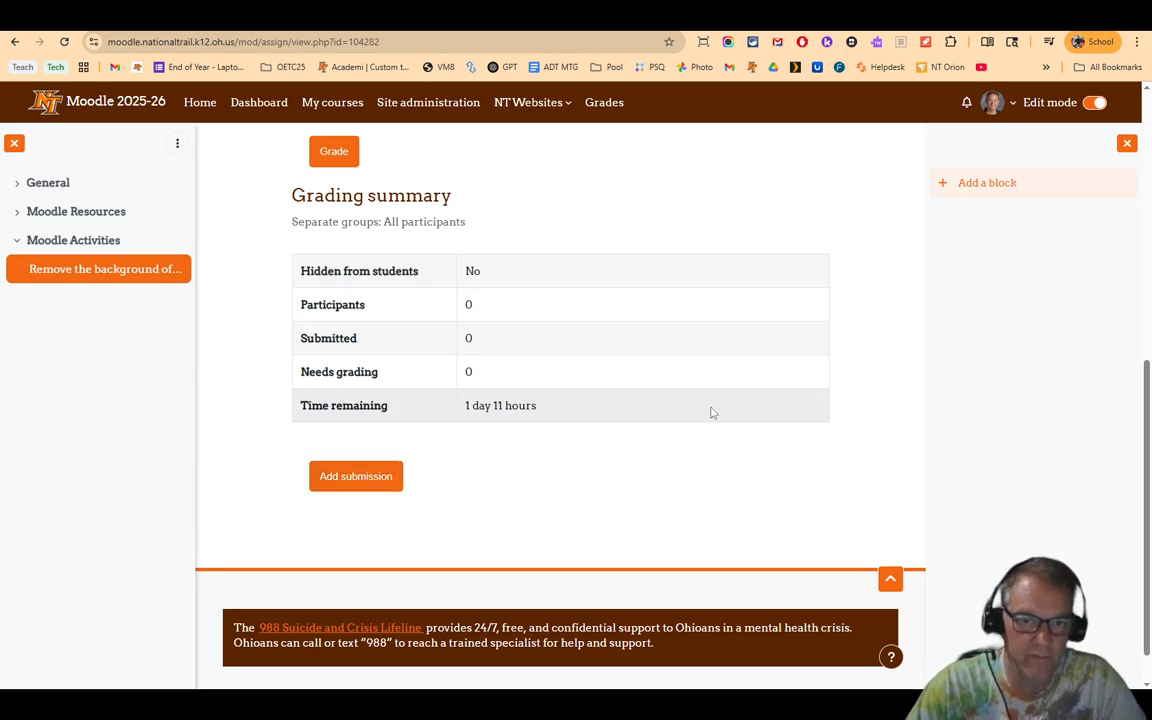
scroll(710, 411, "up", 6)
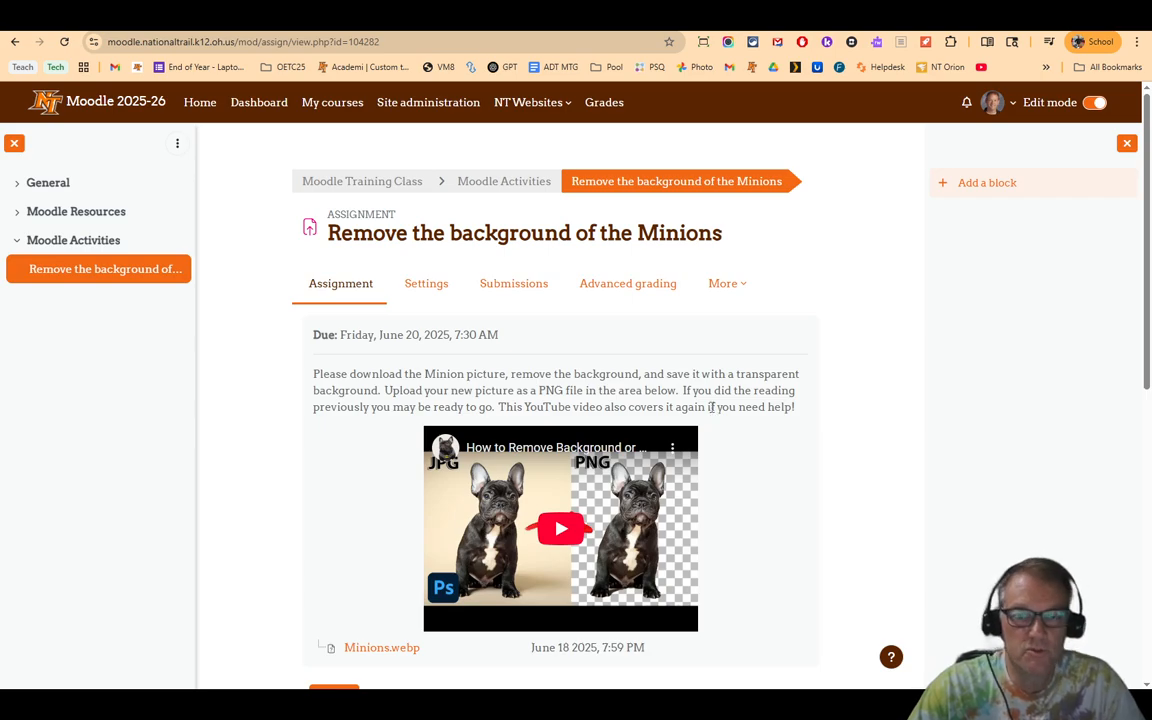